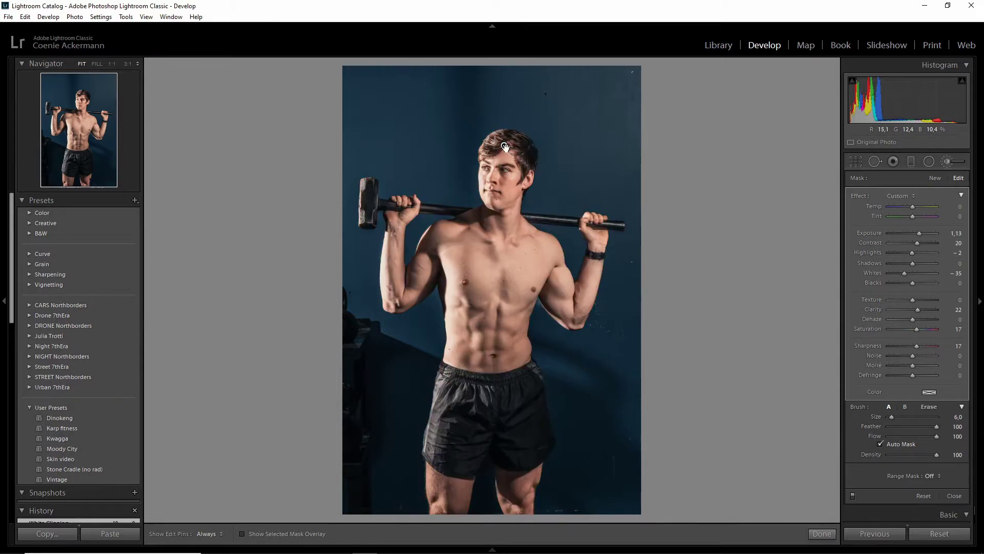
# Step: Check the brush mask overlay covering the man and finish the brush adjustment
pyautogui.moveTo(505, 147)
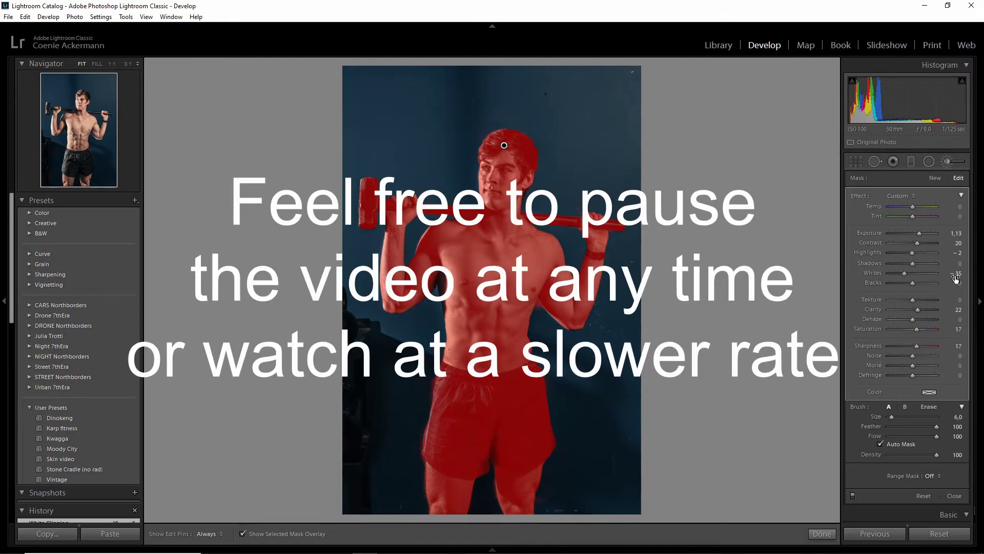
pyautogui.press('o')
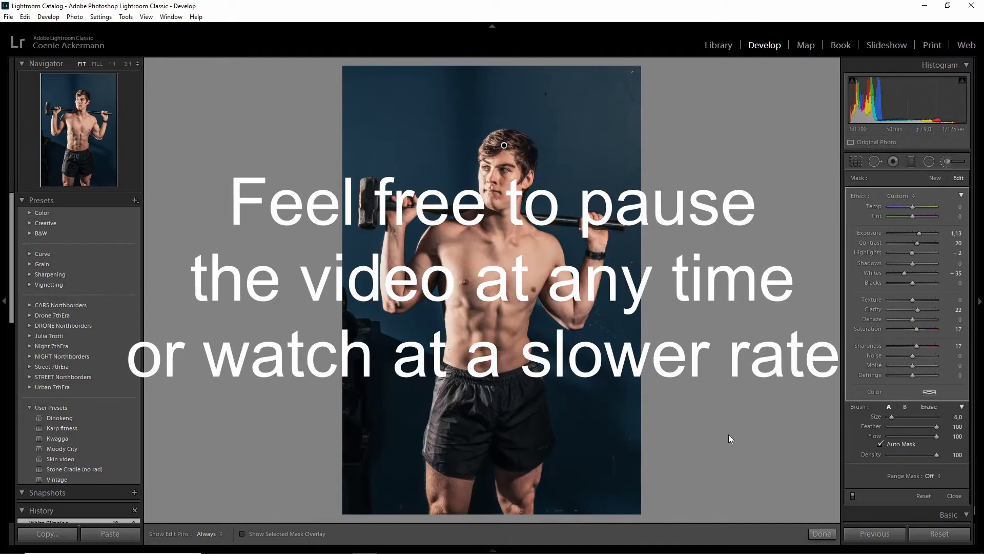
pyautogui.click(824, 535)
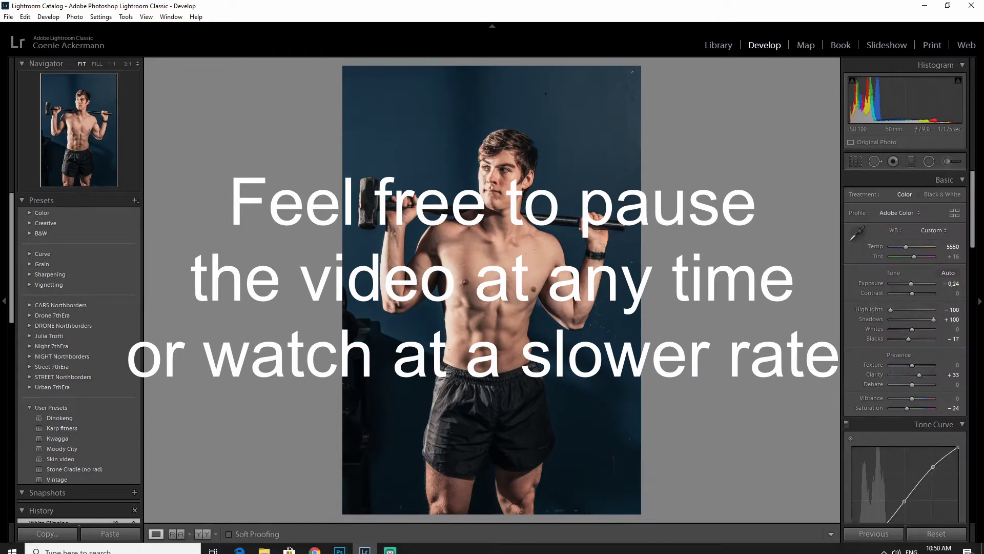
# Step: Switch to Photoshop, duplicate the IMG_1438.CR2 background layer twice and activate the Move tool
pyautogui.click(347, 547)
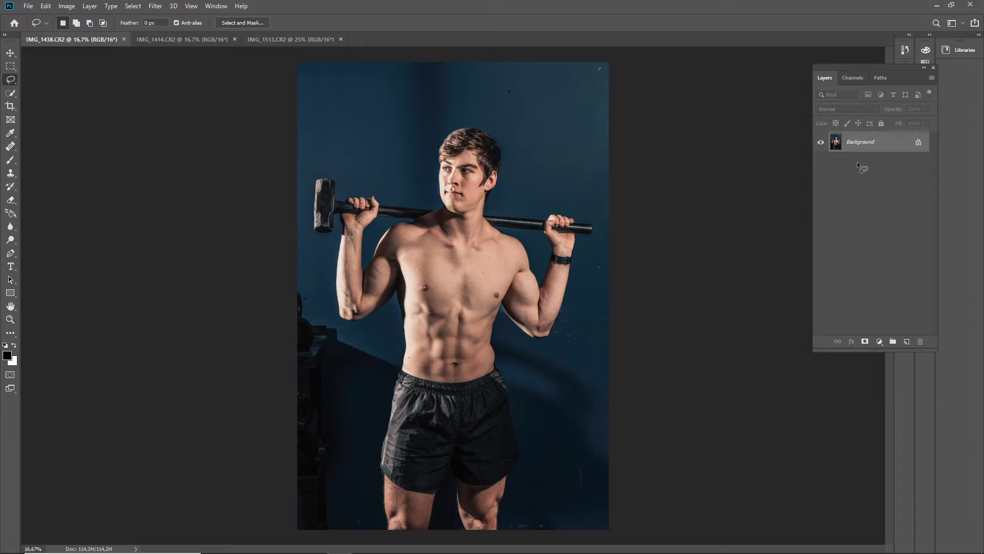
pyautogui.hotkey('ctrl', 'j')
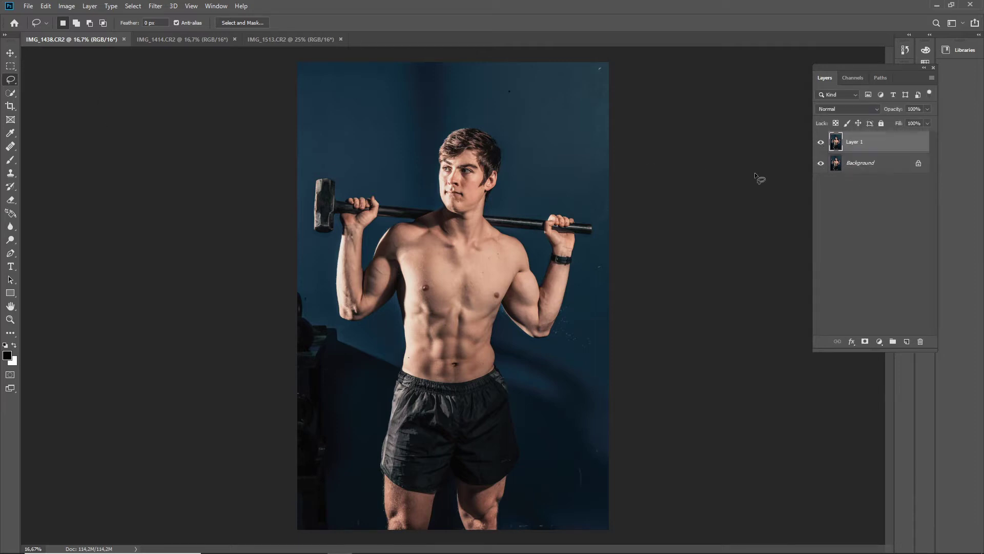
pyautogui.hotkey('ctrl', 'j')
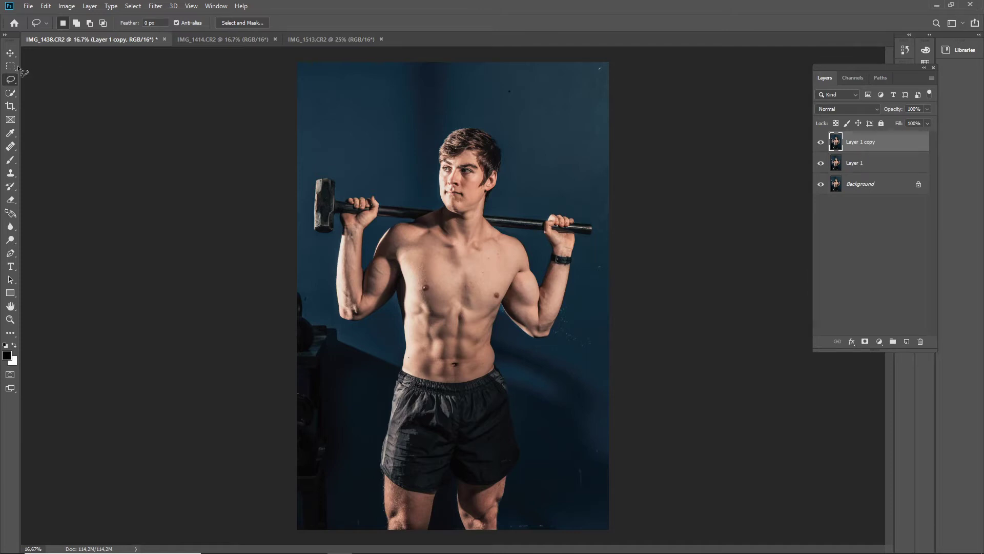
pyautogui.click(10, 54)
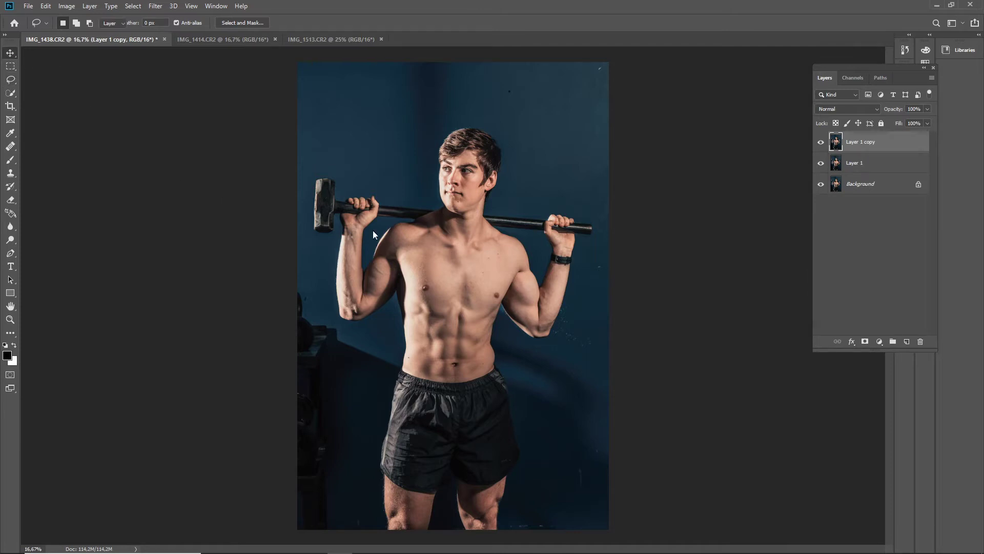
# Step: Rename the lower duplicate layer as low and the upper duplicate as high
pyautogui.click(859, 166)
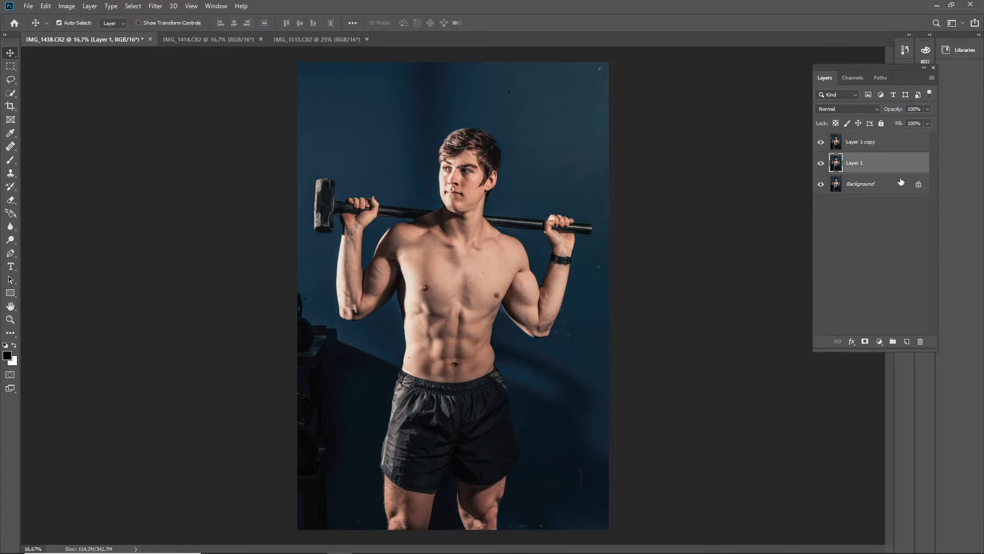
pyautogui.doubleClick(856, 163)
pyautogui.press('Return')
pyautogui.doubleClick(864, 143)
pyautogui.write('high')
pyautogui.press('Return')
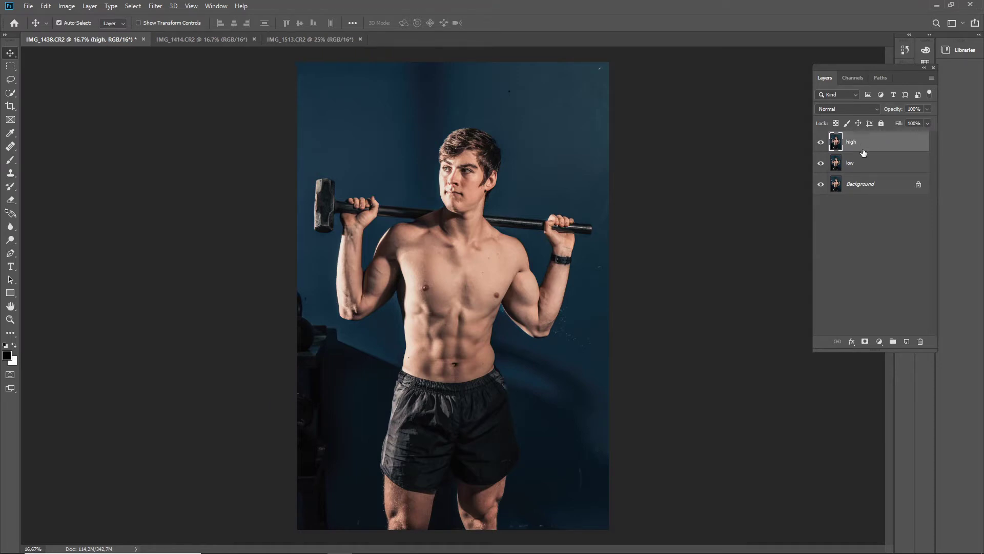
# Step: Apply a Gaussian Blur with a 5.0-pixel radius to the low layer
pyautogui.click(849, 160)
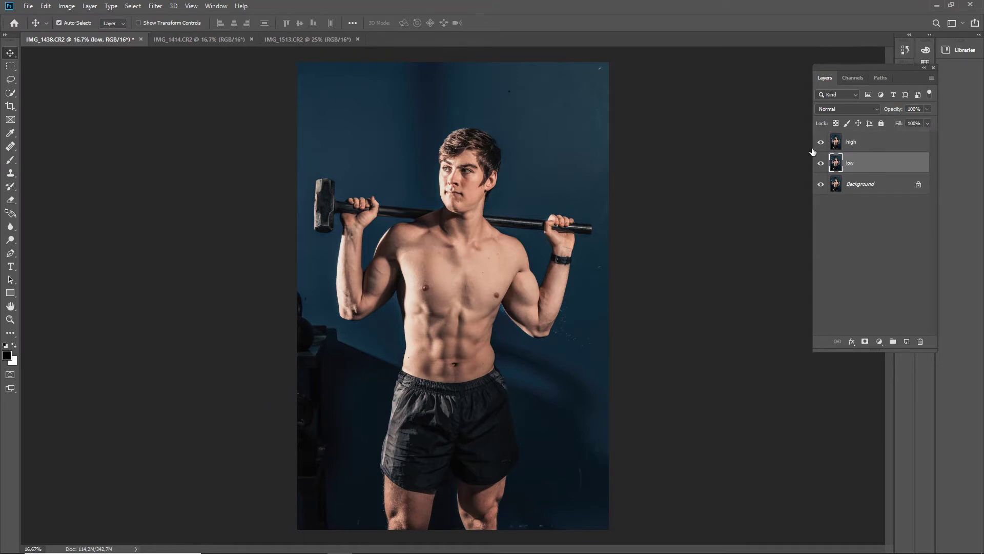
pyautogui.click(154, 6)
pyautogui.moveTo(256, 123)
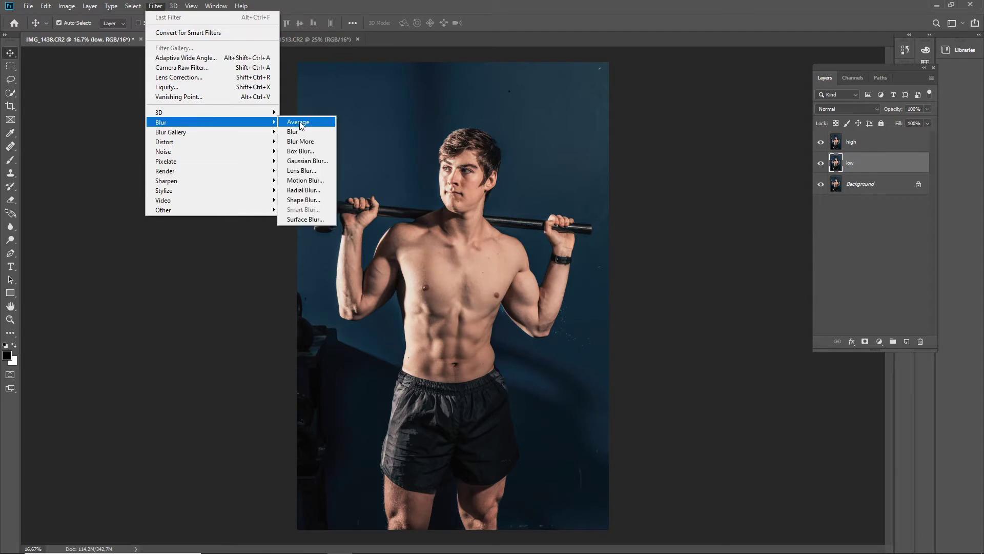
pyautogui.click(307, 162)
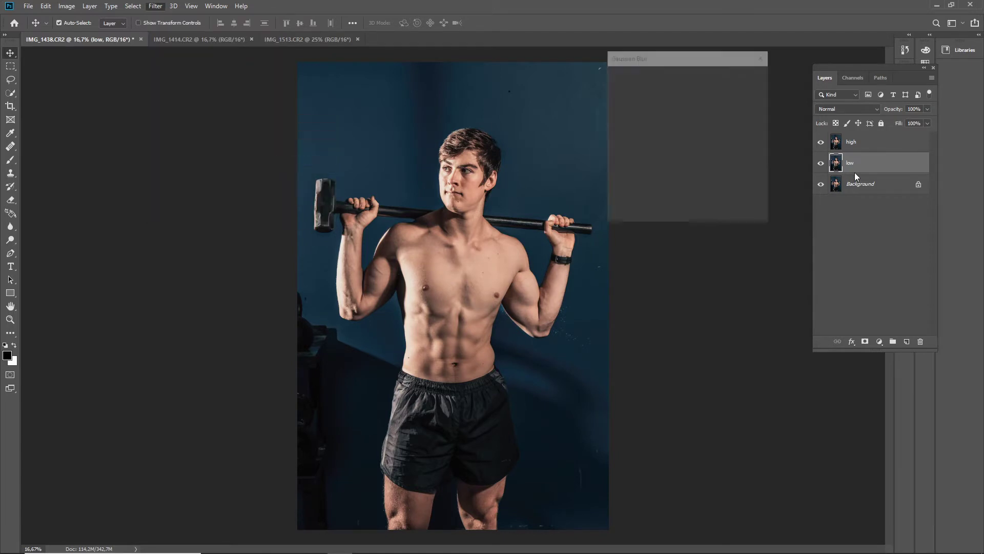
pyautogui.moveTo(677, 58); pyautogui.dragTo(704, 57)
pyautogui.click(663, 183)
pyautogui.click(663, 184)
pyautogui.click(663, 184)
pyautogui.click(662, 184)
pyautogui.click(717, 183)
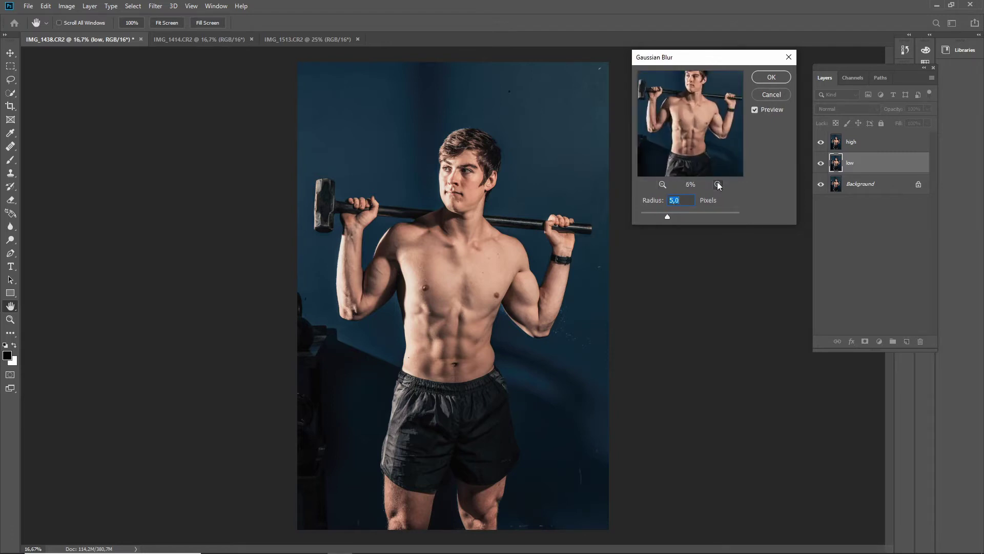
pyautogui.click(718, 183)
pyautogui.click(662, 184)
pyautogui.click(770, 76)
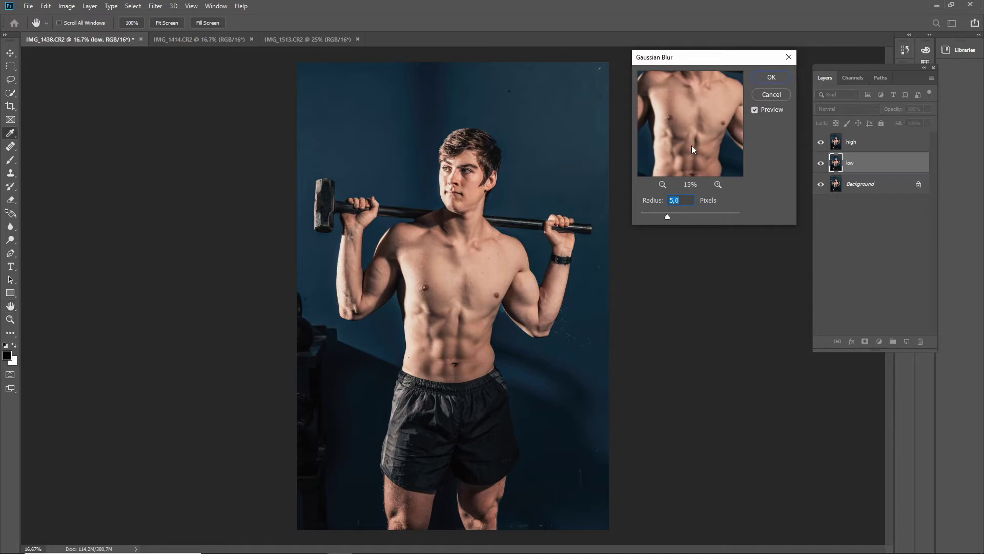
# Step: Start Apply Image on the high layer, using the low layer's inverted RGB channel as the source
pyautogui.click(854, 142)
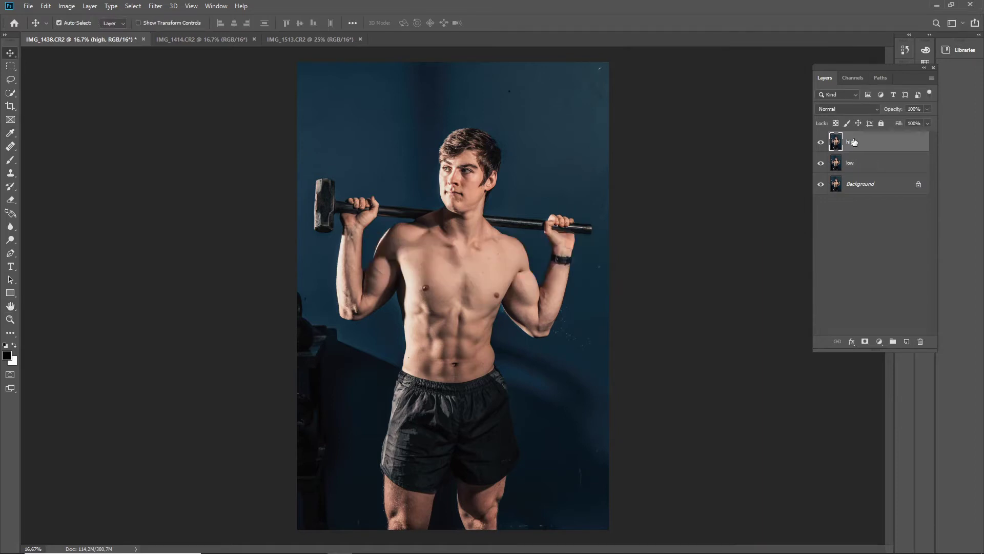
pyautogui.click(67, 6)
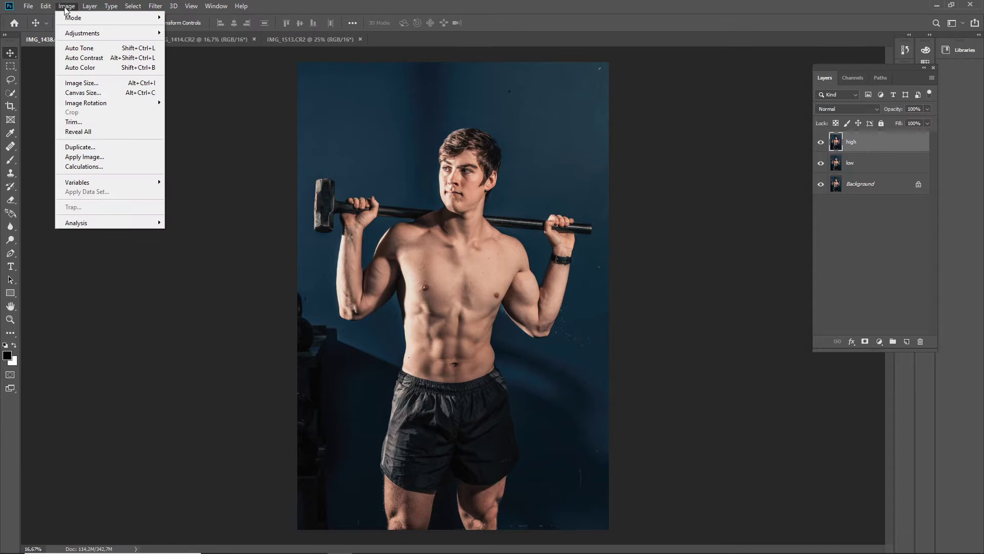
pyautogui.click(82, 157)
pyautogui.moveTo(516, 127); pyautogui.dragTo(629, 77)
pyautogui.click(646, 115)
pyautogui.click(545, 152)
pyautogui.click(628, 127)
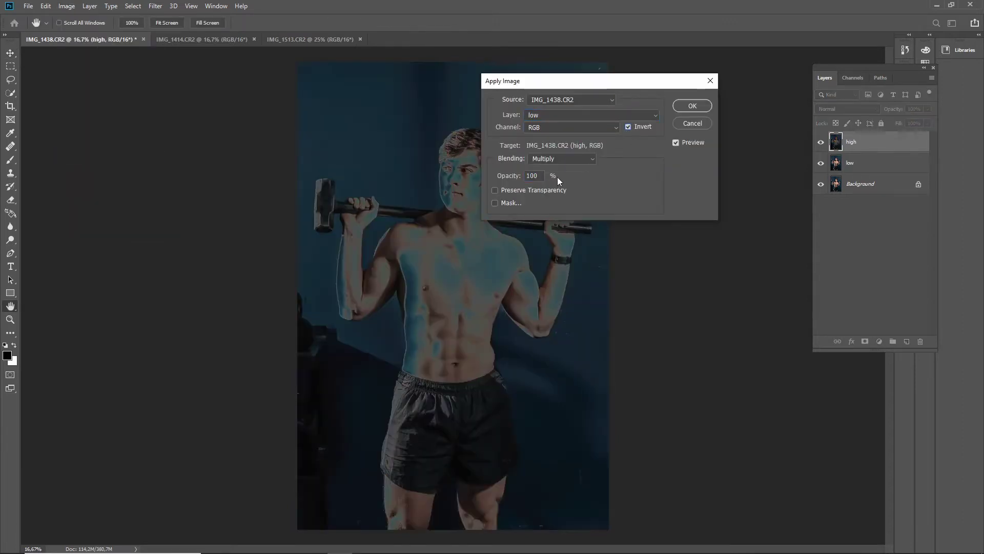
# Step: Apply the image with Add blending, scale 2 and offset 0, and set the high layer's blend mode to Linear Light
pyautogui.moveTo(636, 81); pyautogui.dragTo(691, 73)
pyautogui.click(647, 151)
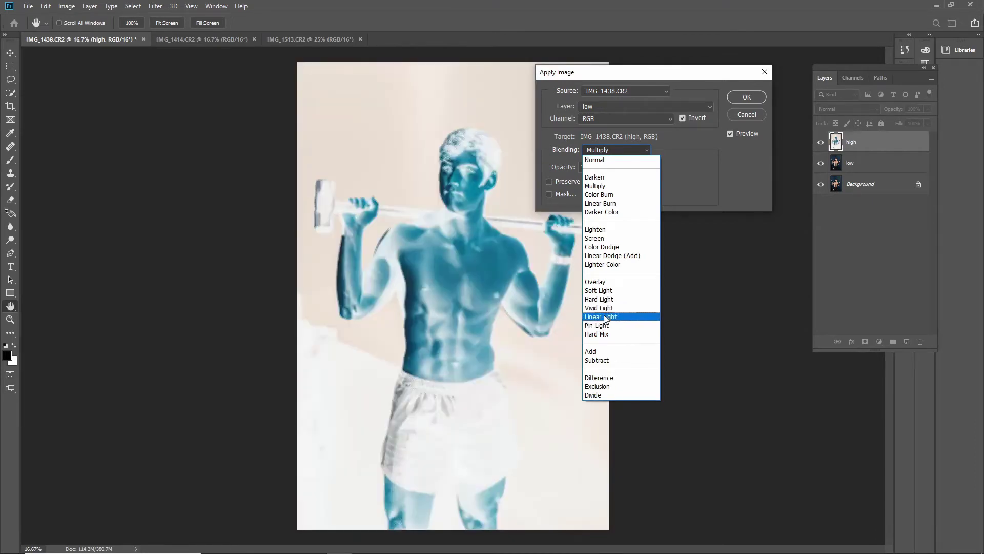
pyautogui.click(604, 354)
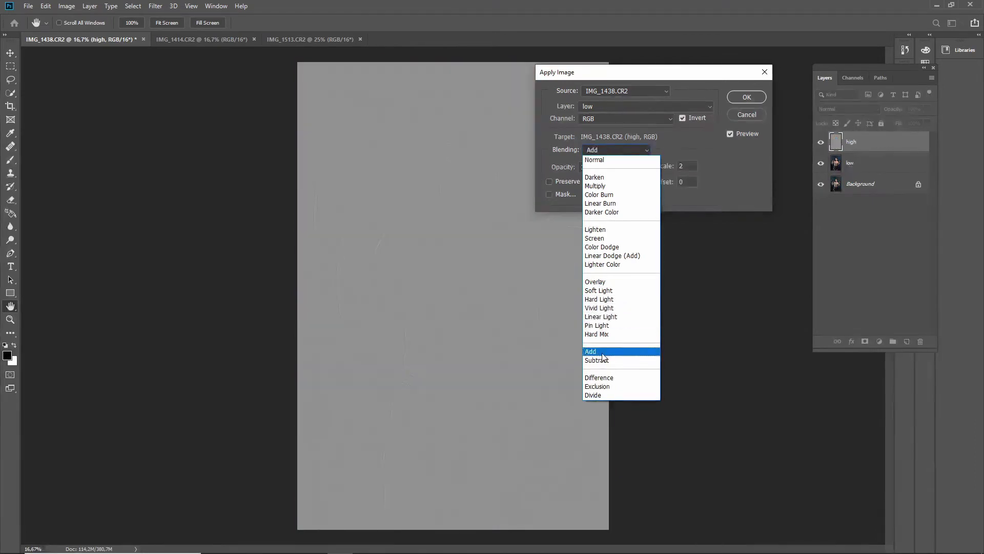
pyautogui.click(595, 352)
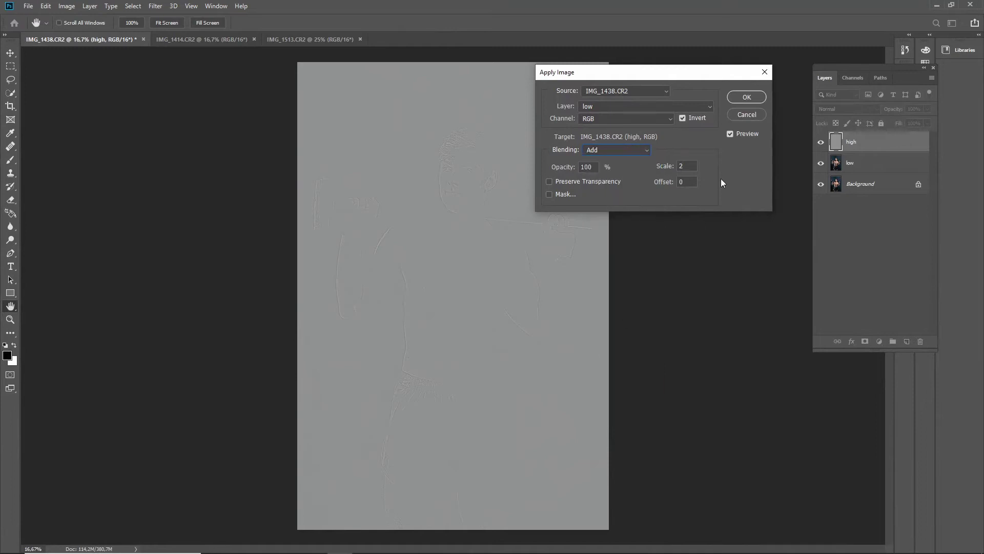
pyautogui.click(755, 97)
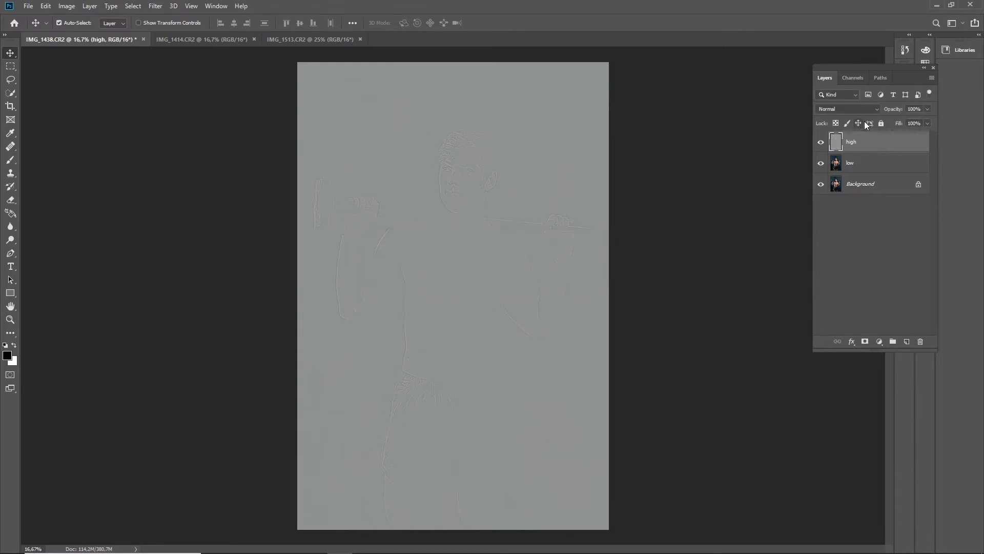
pyautogui.click(873, 109)
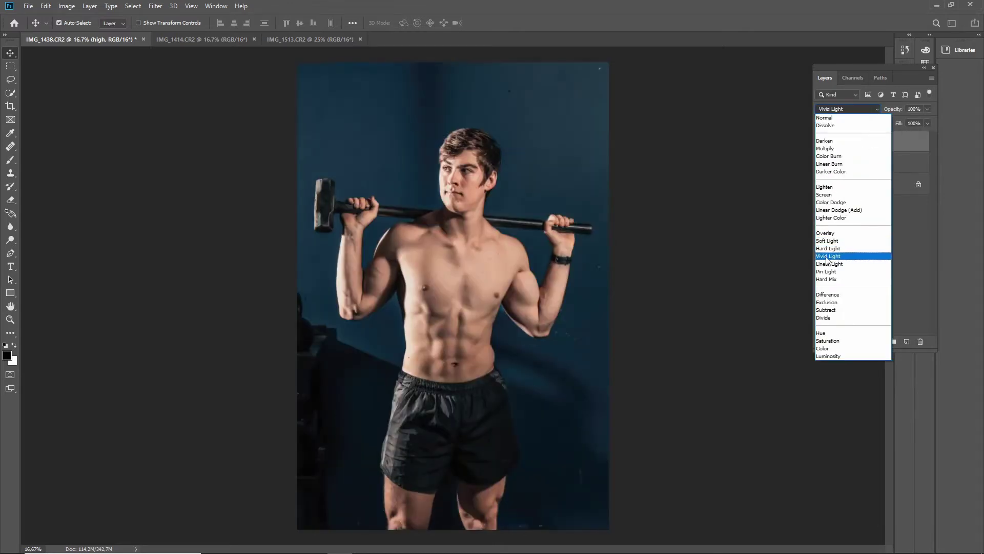
pyautogui.click(824, 263)
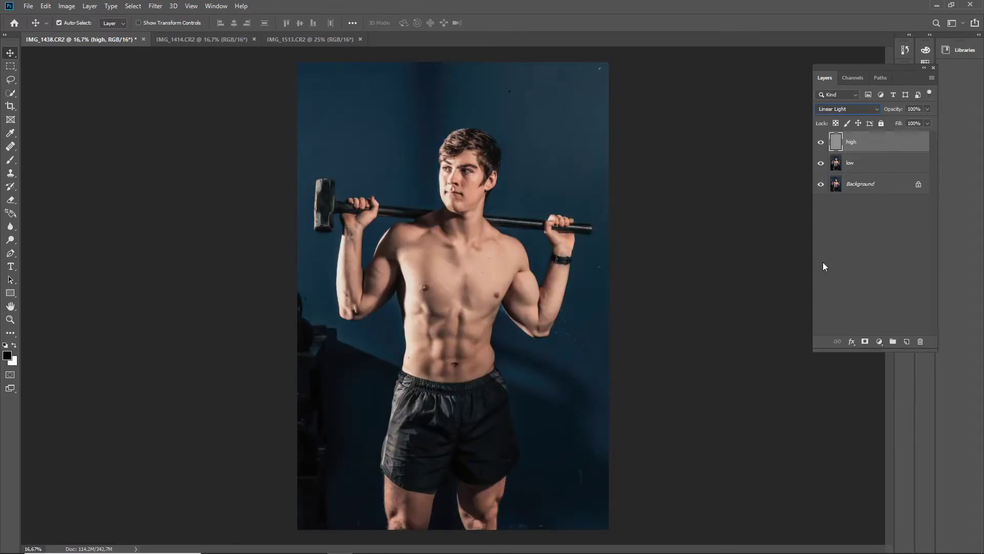
# Step: Hide the high layer and patch the marks on the blue wall around the man on the low layer
pyautogui.click(861, 164)
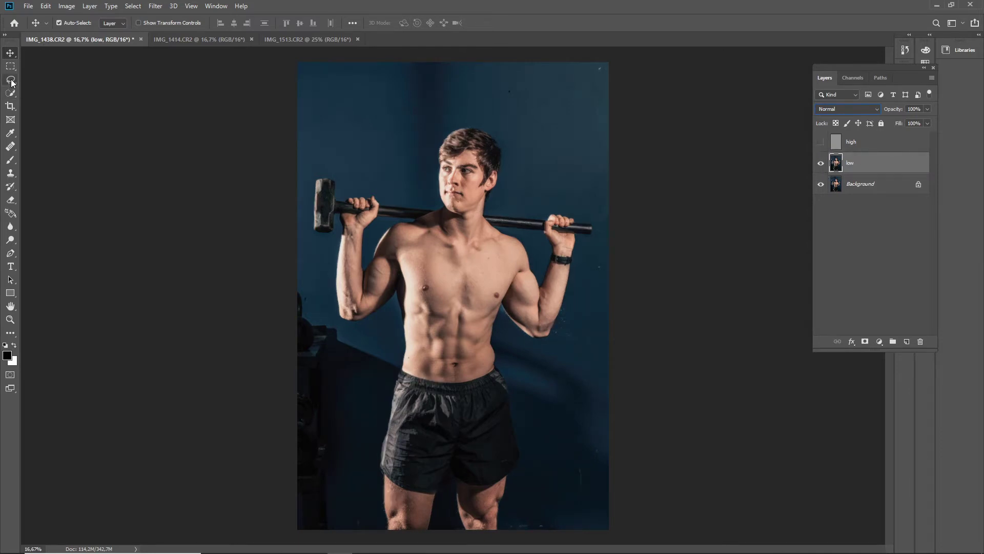
pyautogui.click(11, 148)
pyautogui.rightClick(11, 148)
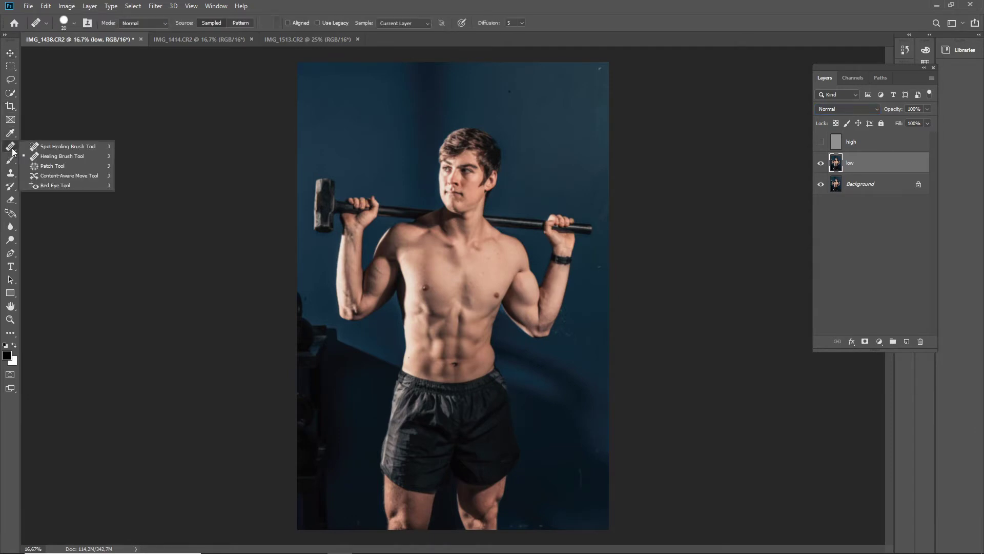
pyautogui.click(49, 165)
pyautogui.moveTo(535, 98); pyautogui.dragTo(530, 90)
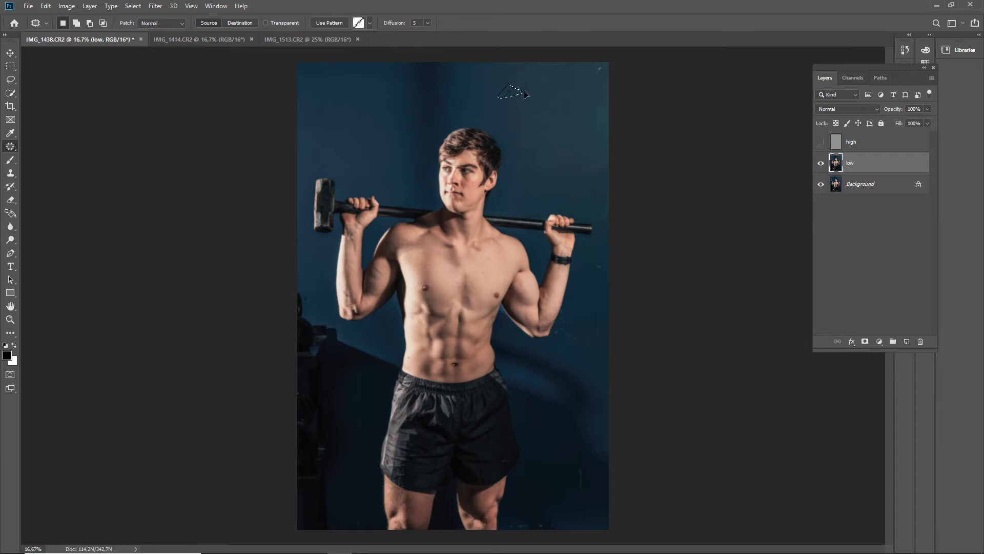
pyautogui.moveTo(597, 65); pyautogui.dragTo(597, 66)
pyautogui.moveTo(604, 68)
pyautogui.mouseDown()
pyautogui.moveTo(587, 71)
pyautogui.moveTo(606, 95)
pyautogui.mouseUp()
pyautogui.moveTo(603, 261); pyautogui.dragTo(604, 263)
pyautogui.moveTo(605, 264); pyautogui.dragTo(599, 243)
pyautogui.moveTo(566, 328)
pyautogui.mouseDown()
pyautogui.moveTo(580, 323)
pyautogui.moveTo(590, 342)
pyautogui.moveTo(563, 314)
pyautogui.moveTo(589, 337)
pyautogui.mouseUp()
pyautogui.moveTo(581, 463)
pyautogui.mouseDown()
pyautogui.moveTo(588, 471)
pyautogui.moveTo(582, 464)
pyautogui.mouseUp()
pyautogui.moveTo(582, 469); pyautogui.dragTo(589, 473)
pyautogui.moveTo(518, 520)
pyautogui.mouseDown()
pyautogui.moveTo(510, 530)
pyautogui.moveTo(512, 513)
pyautogui.mouseUp()
pyautogui.moveTo(530, 521)
pyautogui.mouseDown()
pyautogui.moveTo(519, 521)
pyautogui.moveTo(529, 523)
pyautogui.mouseUp()
pyautogui.moveTo(549, 99); pyautogui.dragTo(550, 100)
# Step: Patch the small skin blemishes on the man's torso on the low layer
pyautogui.moveTo(493, 270)
pyautogui.mouseDown()
pyautogui.moveTo(536, 234)
pyautogui.moveTo(524, 279)
pyautogui.mouseUp()
pyautogui.click(542, 186)
pyautogui.moveTo(421, 222); pyautogui.dragTo(423, 233)
pyautogui.moveTo(432, 397); pyautogui.dragTo(440, 395)
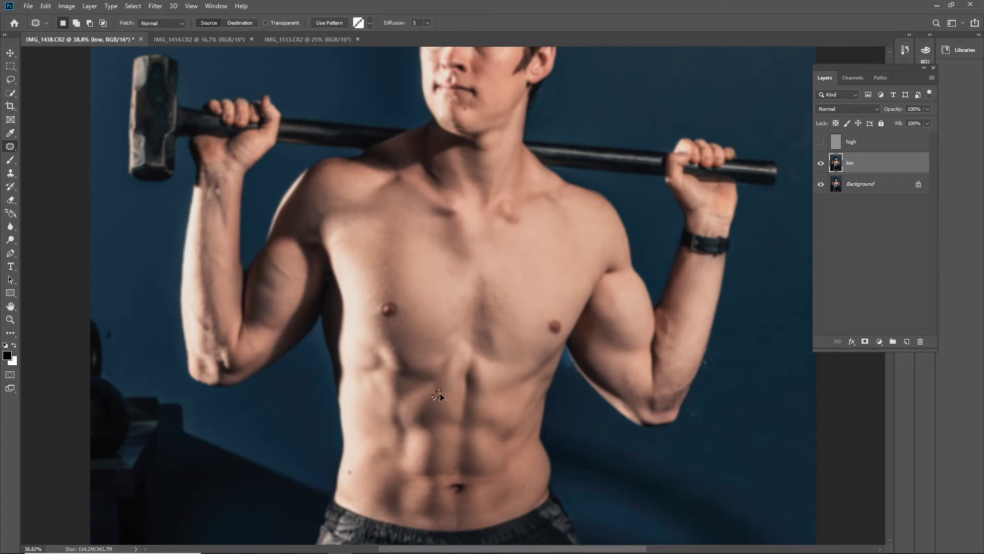
pyautogui.moveTo(346, 469); pyautogui.dragTo(350, 479)
# Step: Patch the blemishes on the chin and beside the ear on the low layer
pyautogui.scroll(2, 472, 180)
pyautogui.keyDown('alt'); pyautogui.scroll(5, 459, 236); pyautogui.keyUp('alt')
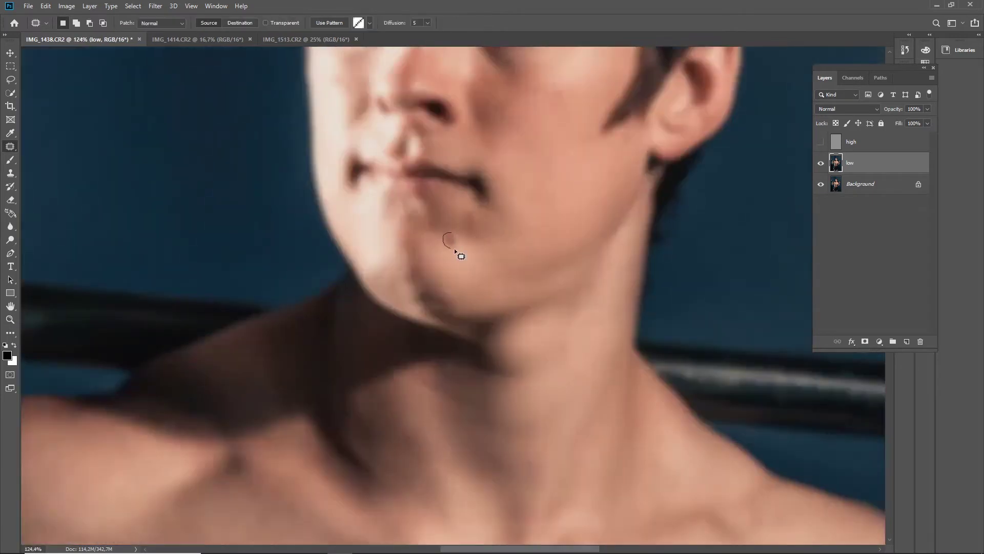
pyautogui.moveTo(445, 246); pyautogui.dragTo(432, 237)
pyautogui.moveTo(625, 130); pyautogui.dragTo(623, 133)
pyautogui.moveTo(624, 141); pyautogui.dragTo(617, 142)
pyautogui.moveTo(523, 81); pyautogui.dragTo(510, 245)
# Step: Clear the leftover patch selection beside the ear after trying a Healing Brush sample from the cheek
pyautogui.rightClick(10, 147)
pyautogui.click(39, 158)
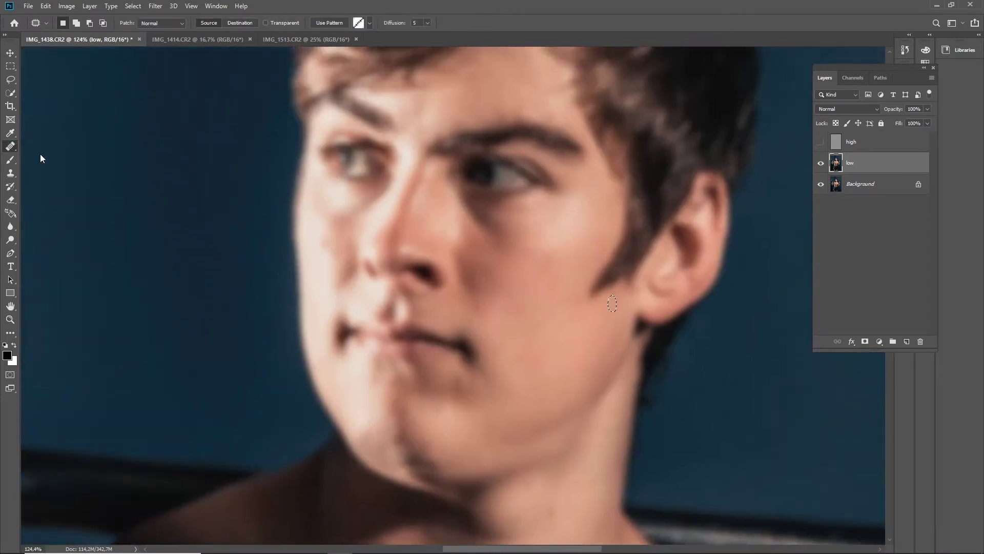
pyautogui.keyDown('alt'); pyautogui.click(506, 210); pyautogui.keyUp('alt')
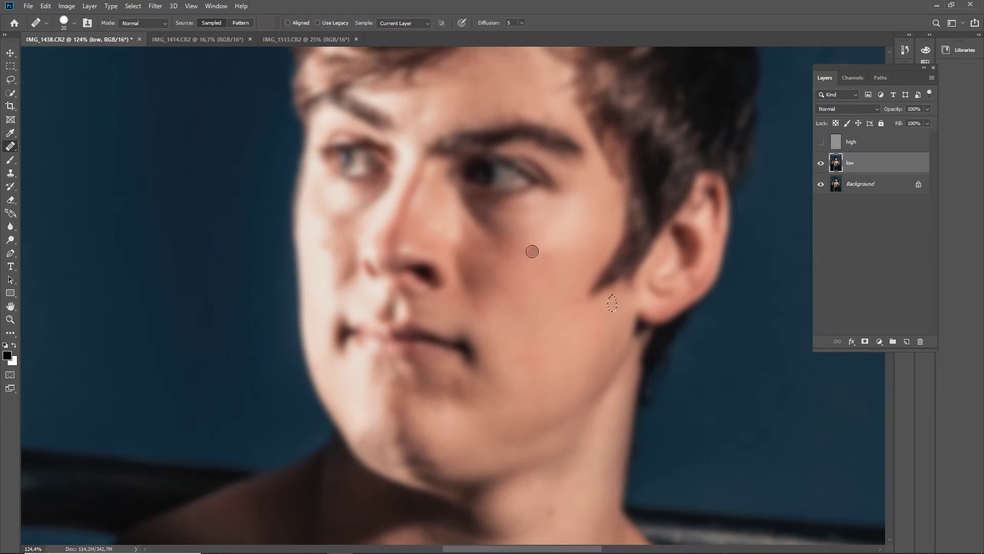
pyautogui.rightClick(13, 149)
pyautogui.click(40, 167)
pyautogui.click(423, 220)
# Step: Heal the uneven skin on the cheek beside the nose with the Healing Brush, sampling the nearby cheek
pyautogui.rightClick(16, 146)
pyautogui.click(39, 157)
pyautogui.keyDown('alt'); pyautogui.click(529, 238); pyautogui.keyUp('alt')
pyautogui.click(515, 232)
pyautogui.click(481, 245)
pyautogui.click(485, 232)
# Step: Shrink the Healing Brush and heal the shadowed skin directly under the eye with nearby cheek samples
pyautogui.press('[')
pyautogui.press('[')
pyautogui.press('[')
pyautogui.moveTo(482, 226); pyautogui.dragTo(491, 214)
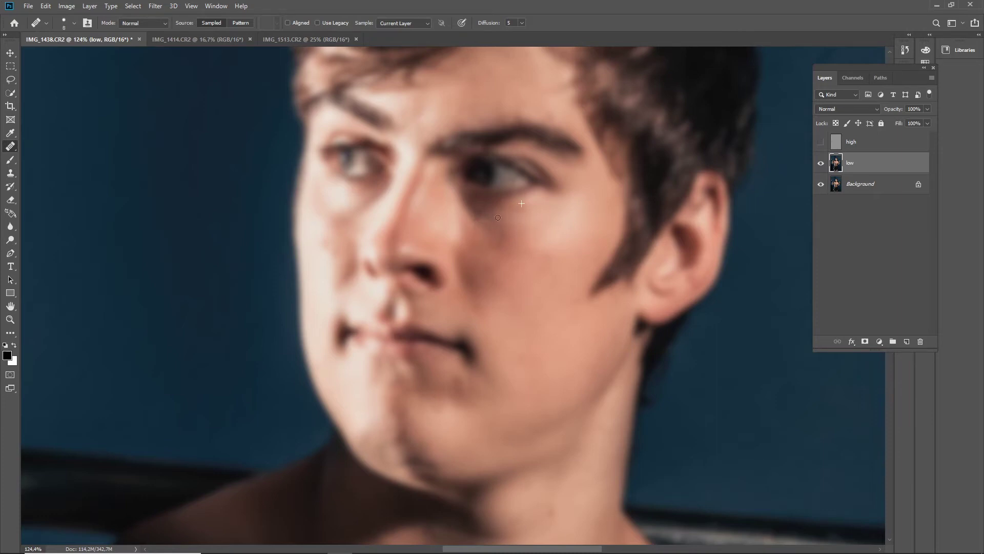
pyautogui.keyDown('alt'); pyautogui.click(507, 222); pyautogui.keyUp('alt')
pyautogui.moveTo(476, 221); pyautogui.dragTo(470, 212)
pyautogui.keyDown('alt'); pyautogui.click(518, 228); pyautogui.keyUp('alt')
# Step: Show the high layer and patch the dark area under the eye on the low layer
pyautogui.click(821, 143)
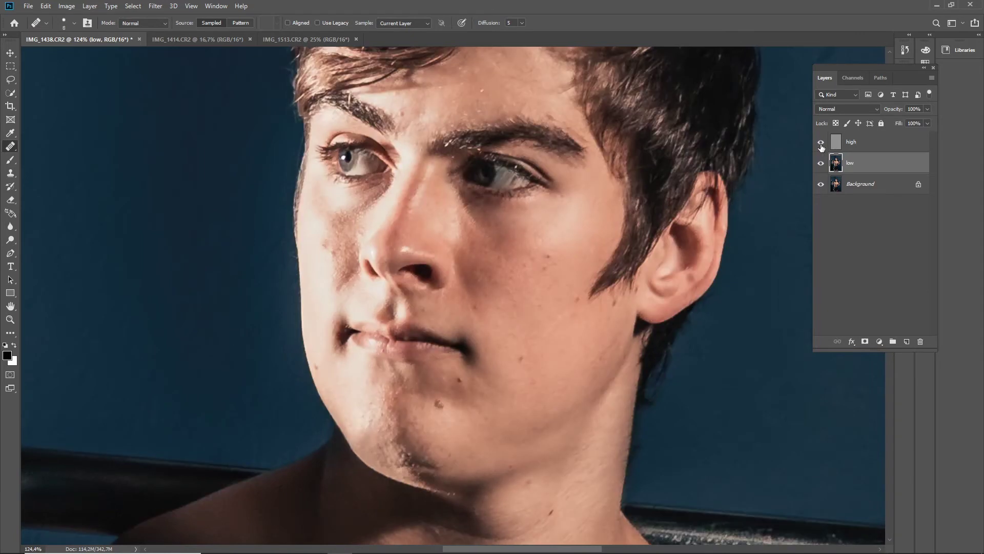
pyautogui.rightClick(10, 146)
pyautogui.click(51, 167)
pyautogui.moveTo(484, 211)
pyautogui.mouseDown()
pyautogui.moveTo(507, 234)
pyautogui.moveTo(463, 202)
pyautogui.moveTo(517, 220)
pyautogui.mouseUp()
pyautogui.click(495, 206)
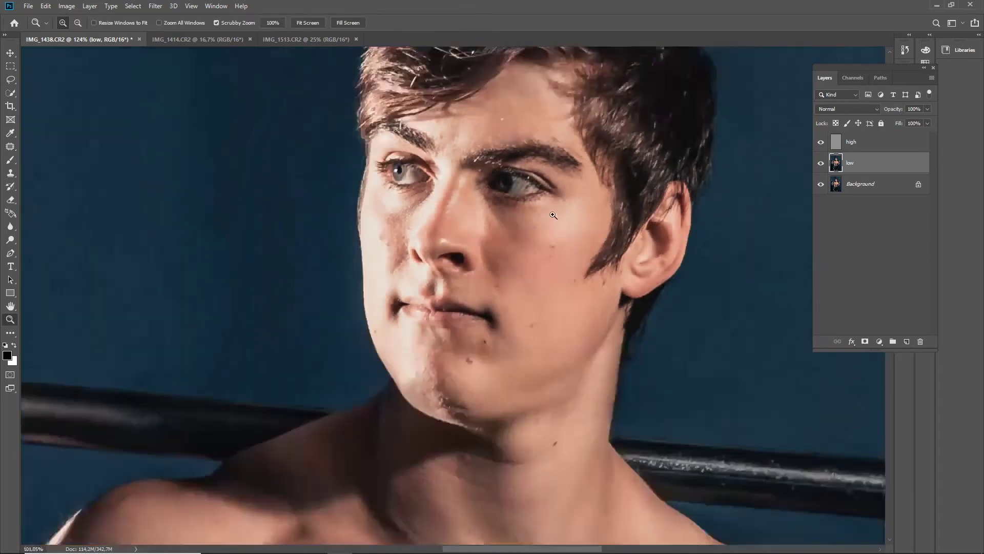
# Step: Toggle the low layer's visibility to compare the retouching with the original, and hide the high layer
pyautogui.moveTo(554, 215); pyautogui.dragTo(526, 213)
pyautogui.click(822, 163)
pyautogui.click(822, 163)
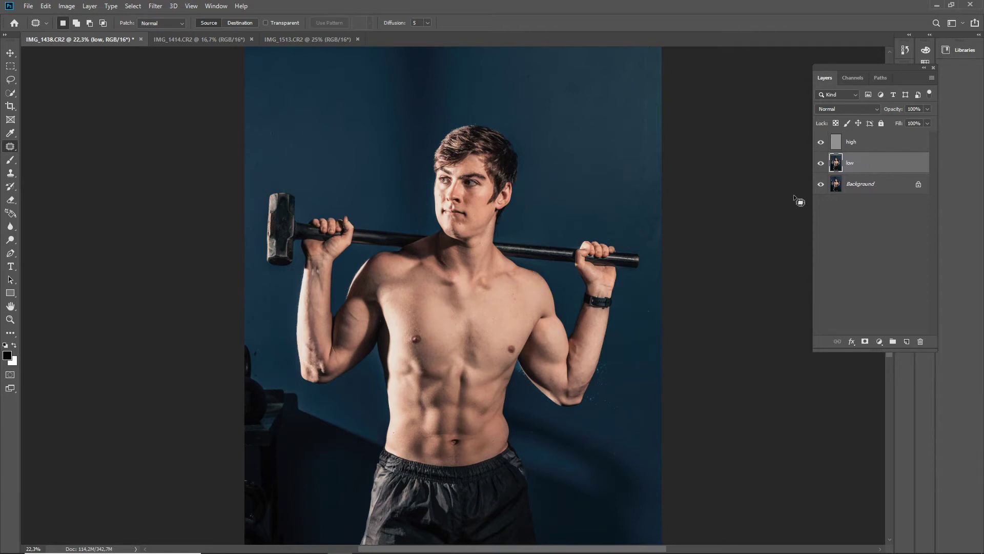
pyautogui.click(821, 143)
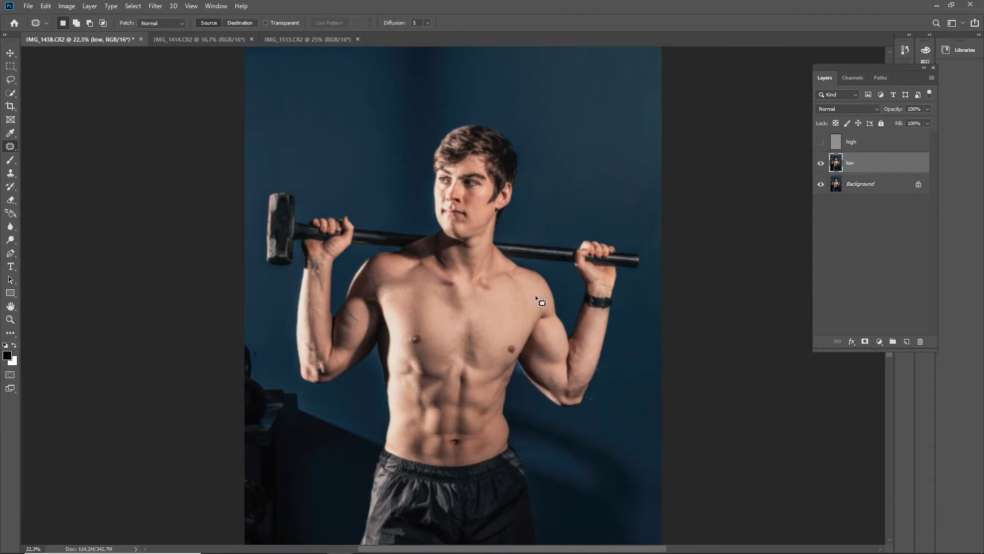
# Step: Patch the uneven skin tones on the flexed upper arm and elbow crease on the low layer
pyautogui.moveTo(510, 296)
pyautogui.mouseDown()
pyautogui.moveTo(565, 293)
pyautogui.moveTo(528, 292)
pyautogui.moveTo(536, 302)
pyautogui.mouseUp()
pyautogui.moveTo(535, 307); pyautogui.dragTo(451, 297)
pyautogui.moveTo(524, 264); pyautogui.dragTo(456, 264)
pyautogui.moveTo(568, 315); pyautogui.dragTo(631, 312)
# Step: Patch the marks along the forearm's outer edge, the elbow and the blue wall beside it on the low layer
pyautogui.moveTo(695, 253)
pyautogui.mouseDown()
pyautogui.moveTo(678, 289)
pyautogui.moveTo(691, 250)
pyautogui.mouseUp()
pyautogui.moveTo(678, 288)
pyautogui.mouseDown()
pyautogui.moveTo(668, 289)
pyautogui.moveTo(694, 295)
pyautogui.moveTo(671, 277)
pyautogui.mouseUp()
pyautogui.moveTo(656, 364); pyautogui.dragTo(647, 369)
pyautogui.moveTo(649, 377)
pyautogui.mouseDown()
pyautogui.moveTo(675, 375)
pyautogui.moveTo(660, 394)
pyautogui.mouseUp()
pyautogui.moveTo(665, 399)
pyautogui.mouseDown()
pyautogui.moveTo(677, 396)
pyautogui.moveTo(674, 421)
pyautogui.mouseUp()
pyautogui.moveTo(676, 427); pyautogui.dragTo(665, 445)
pyautogui.moveTo(755, 347); pyautogui.dragTo(754, 350)
pyautogui.moveTo(755, 355)
pyautogui.mouseDown()
pyautogui.moveTo(768, 328)
pyautogui.moveTo(733, 309)
pyautogui.mouseUp()
pyautogui.moveTo(737, 314); pyautogui.dragTo(749, 314)
pyautogui.moveTo(822, 425)
pyautogui.mouseDown()
pyautogui.moveTo(807, 442)
pyautogui.moveTo(823, 426)
pyautogui.mouseUp()
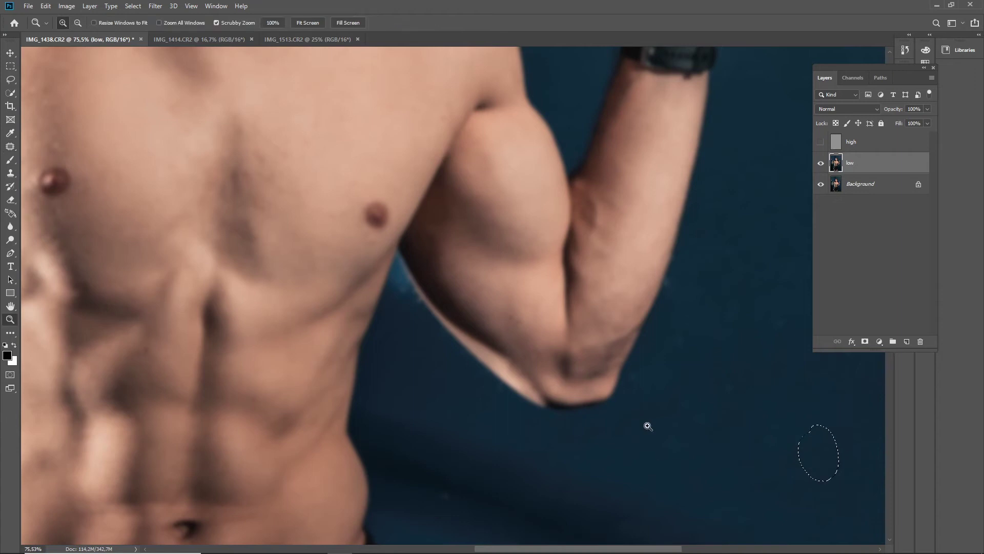
# Step: Show and select the high layer, and patch the texture blemishes around the mouth and on both cheeks
pyautogui.scroll(-6, 610, 432)
pyautogui.click(821, 141)
pyautogui.press('z')
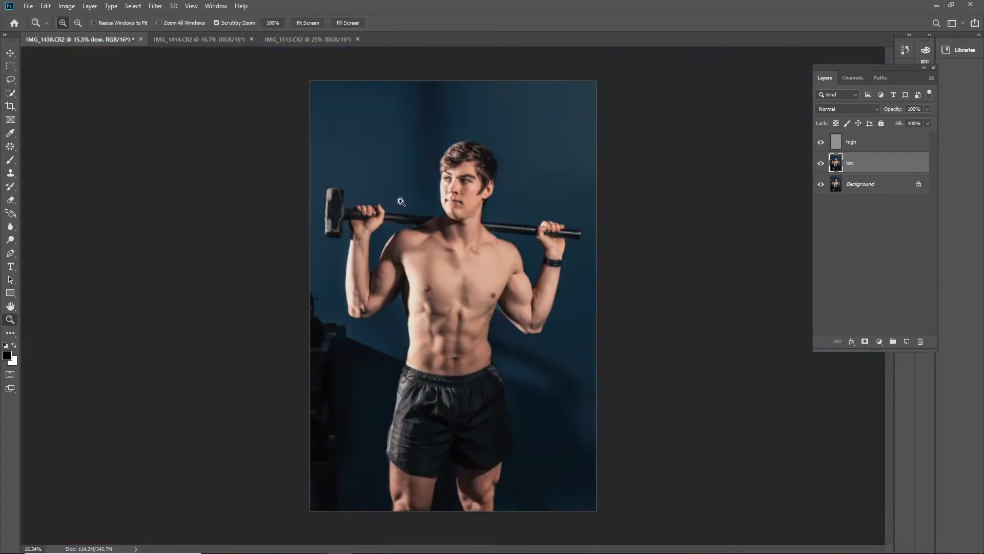
pyautogui.scroll(6, 529, 211)
pyautogui.press('j')
pyautogui.hotkey('alt', ']')
pyautogui.moveTo(446, 194); pyautogui.dragTo(442, 191)
pyautogui.moveTo(498, 117); pyautogui.dragTo(496, 118)
pyautogui.moveTo(495, 121)
pyautogui.mouseDown()
pyautogui.moveTo(531, 163)
pyautogui.moveTo(535, 144)
pyautogui.mouseUp()
pyautogui.moveTo(534, 149)
pyautogui.mouseDown()
pyautogui.moveTo(530, 155)
pyautogui.moveTo(515, 142)
pyautogui.mouseUp()
pyautogui.moveTo(513, 146); pyautogui.dragTo(505, 153)
pyautogui.moveTo(373, 112); pyautogui.dragTo(371, 110)
pyautogui.moveTo(368, 116)
pyautogui.mouseDown()
pyautogui.moveTo(373, 123)
pyautogui.moveTo(366, 114)
pyautogui.mouseUp()
pyautogui.moveTo(366, 115); pyautogui.dragTo(363, 117)
# Step: Patch the remaining texture blemishes on the chin and on the neck below the jaw on the high layer
pyautogui.moveTo(362, 181); pyautogui.dragTo(361, 181)
pyautogui.moveTo(360, 183); pyautogui.dragTo(398, 207)
pyautogui.moveTo(398, 209); pyautogui.dragTo(403, 207)
pyautogui.moveTo(483, 248); pyautogui.dragTo(485, 242)
pyautogui.moveTo(497, 264); pyautogui.dragTo(496, 265)
pyautogui.moveTo(495, 268); pyautogui.dragTo(497, 252)
pyautogui.moveTo(428, 274); pyautogui.dragTo(427, 276)
pyautogui.moveTo(426, 280); pyautogui.dragTo(445, 295)
pyautogui.moveTo(444, 298); pyautogui.dragTo(449, 301)
# Step: Clear the selection and heal the neck just under the jaw on the low layer with the Healing Brush, sampling nearby skin
pyautogui.click(845, 164)
pyautogui.hotkey('ctrl', 'd')
pyautogui.rightClick(11, 147)
pyautogui.click(56, 156)
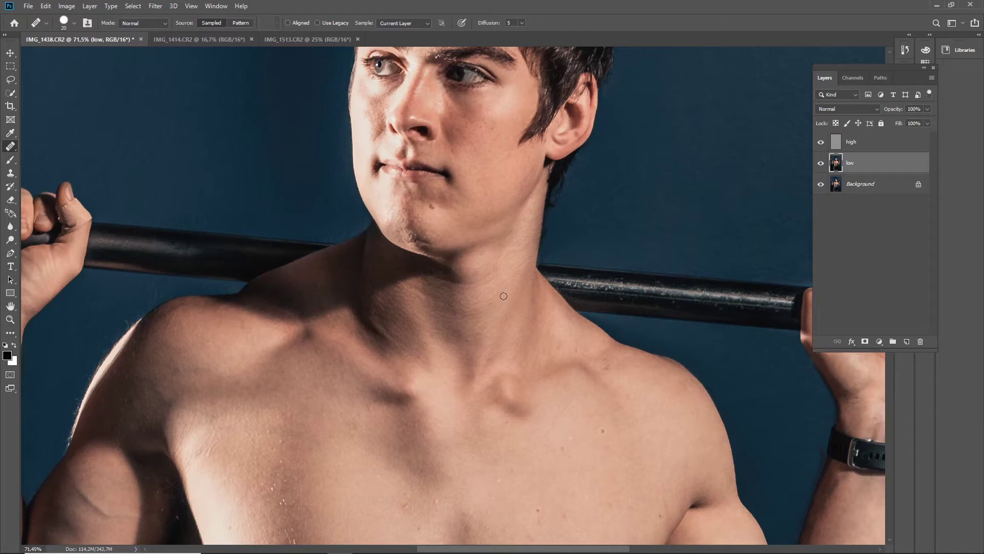
pyautogui.keyDown('alt'); pyautogui.click(443, 288); pyautogui.keyUp('alt')
pyautogui.click(438, 279)
pyautogui.keyDown('alt'); pyautogui.click(473, 282); pyautogui.keyUp('alt')
pyautogui.moveTo(471, 288); pyautogui.dragTo(471, 280)
pyautogui.hotkey('alt', ']')
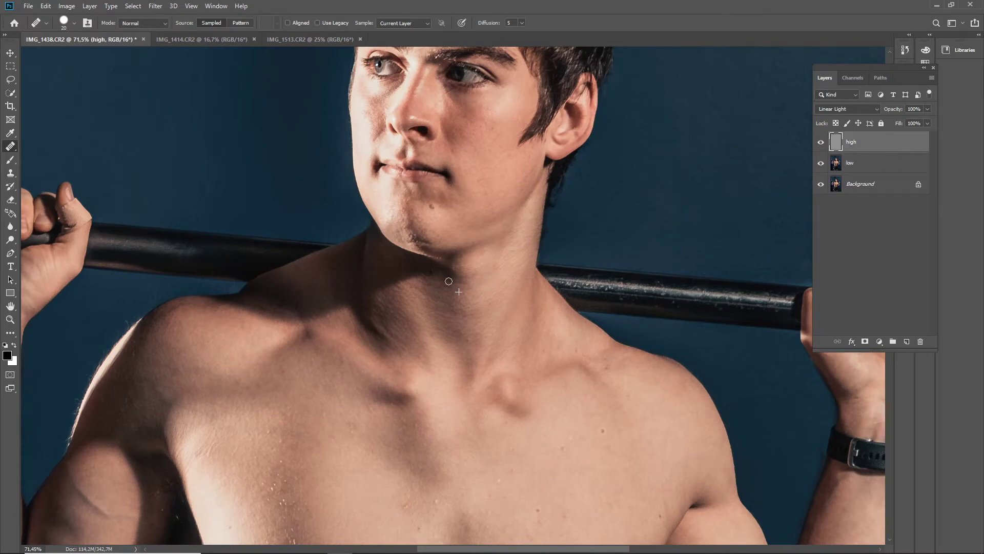
# Step: Group the high and low layers together
pyautogui.scroll(-8, 482, 298)
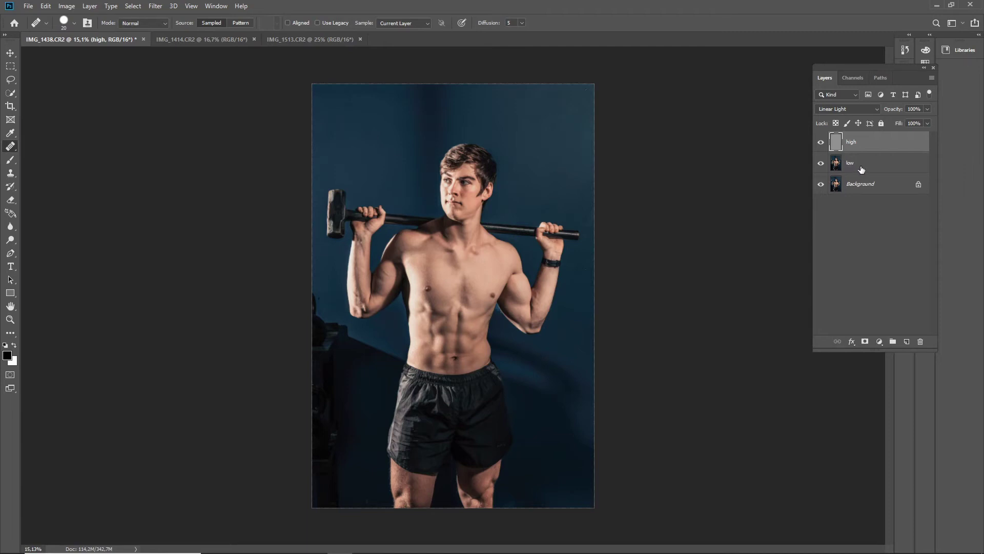
pyautogui.keyDown('shift'); pyautogui.click(857, 169); pyautogui.keyUp('shift')
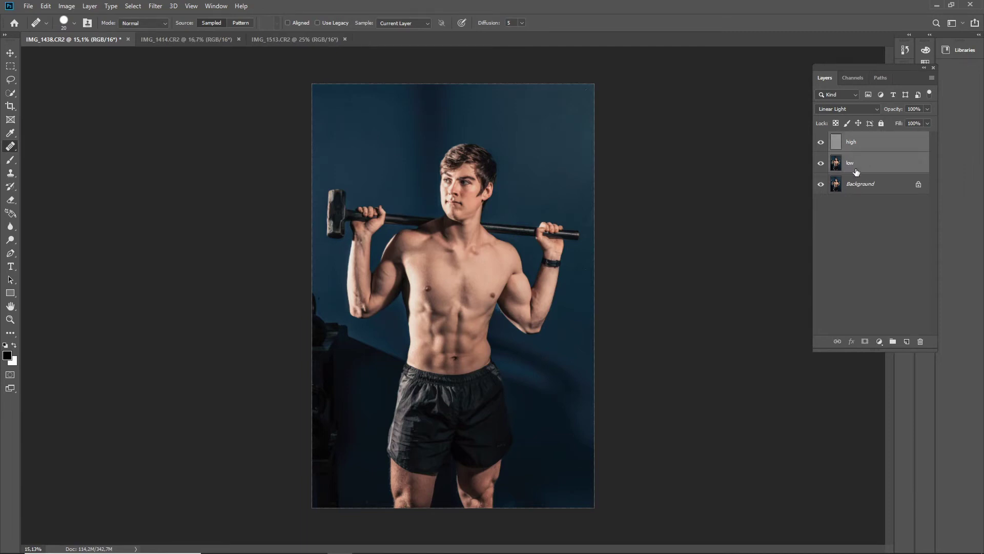
pyautogui.hotkey('ctrl', 'g')
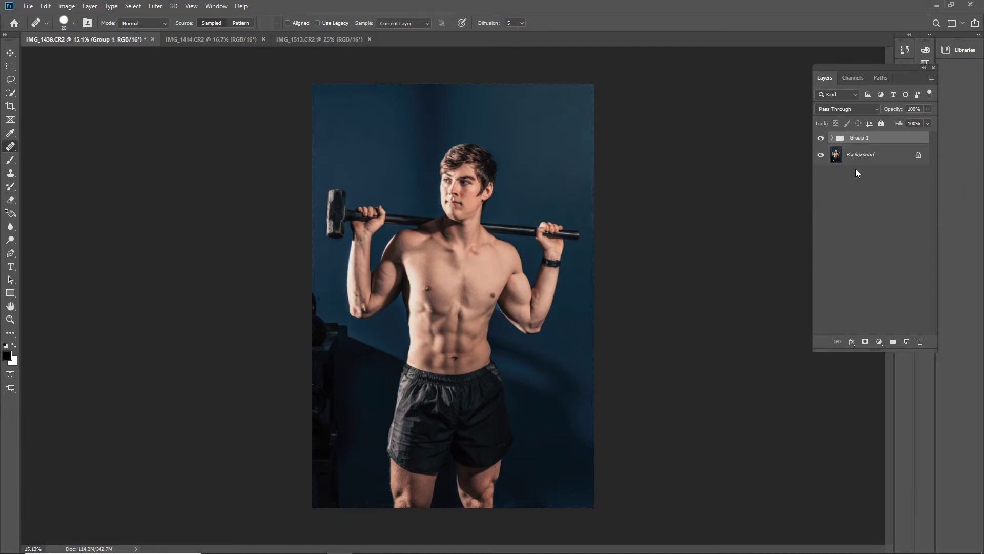
# Step: Toggle the frequency separation group's visibility to compare the retouching with the original photo
pyautogui.click(822, 139)
pyautogui.click(822, 139)
pyautogui.click(821, 139)
pyautogui.click(822, 139)
pyautogui.click(821, 139)
pyautogui.click(832, 138)
# Step: Add a Curves adjustment above the group with the curve raised to brighten the image, and invert its mask to black
pyautogui.click(879, 342)
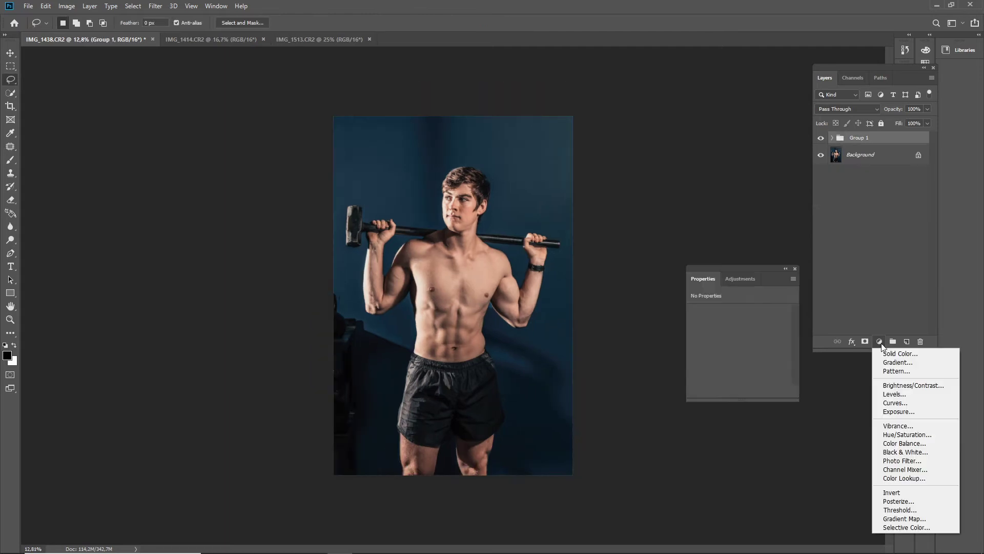
pyautogui.click(897, 403)
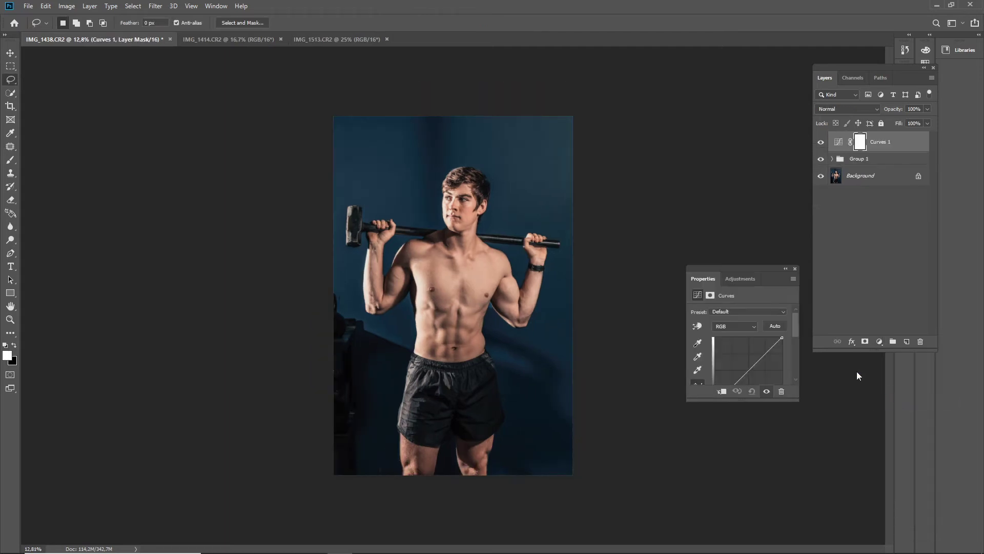
pyautogui.moveTo(759, 359); pyautogui.dragTo(755, 349)
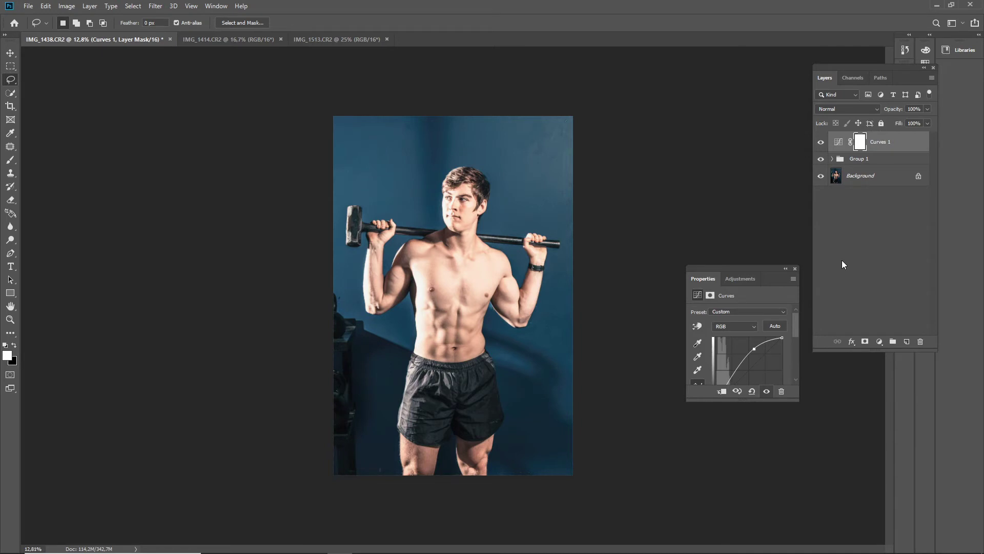
pyautogui.hotkey('ctrl', 'i')
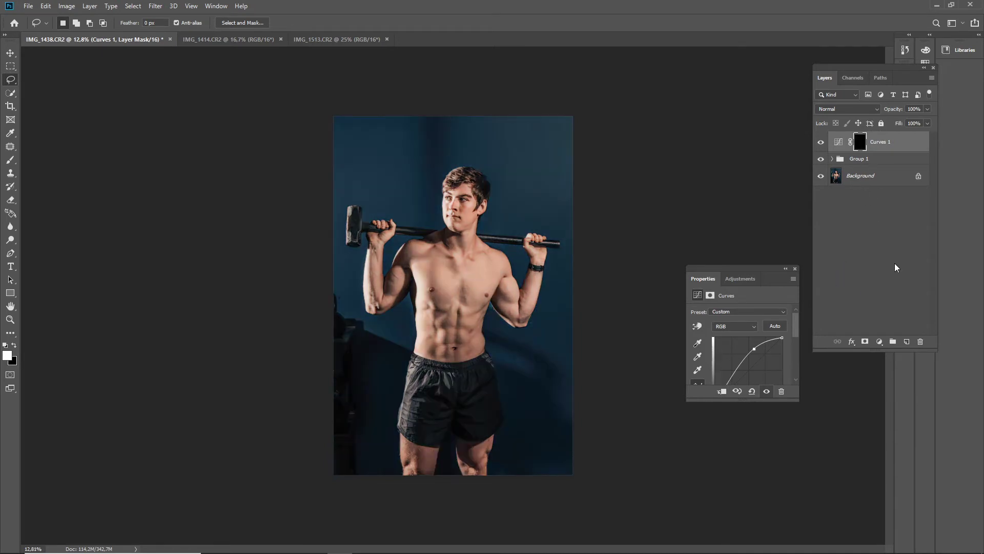
# Step: Add a second Curves adjustment with the curve lowered to darken the image, and invert its mask to black
pyautogui.click(879, 341)
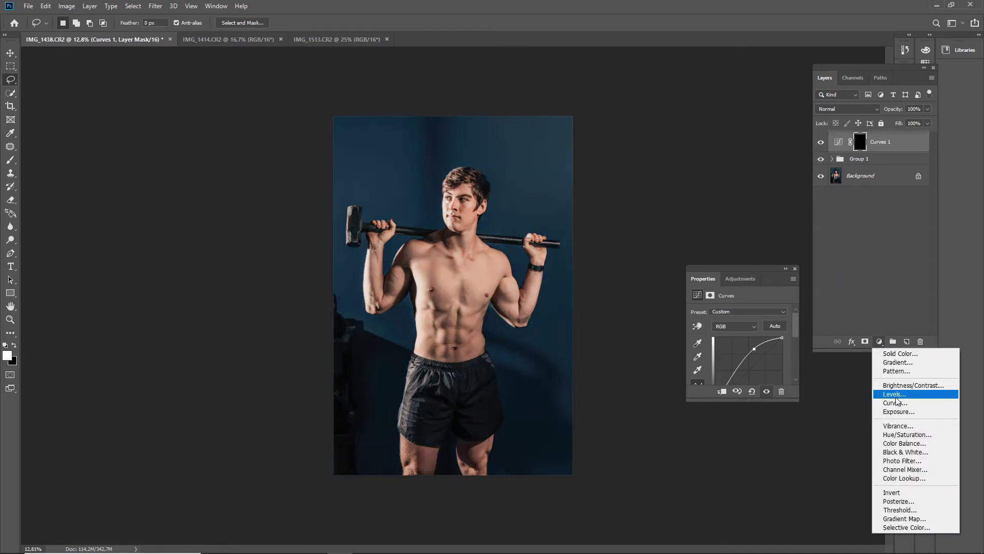
pyautogui.click(898, 404)
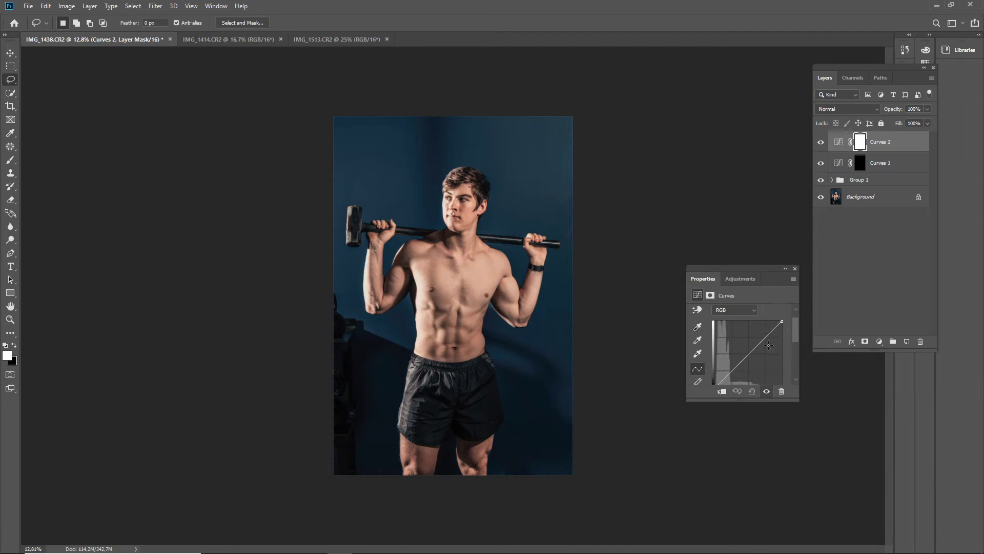
pyautogui.moveTo(739, 345); pyautogui.dragTo(744, 358)
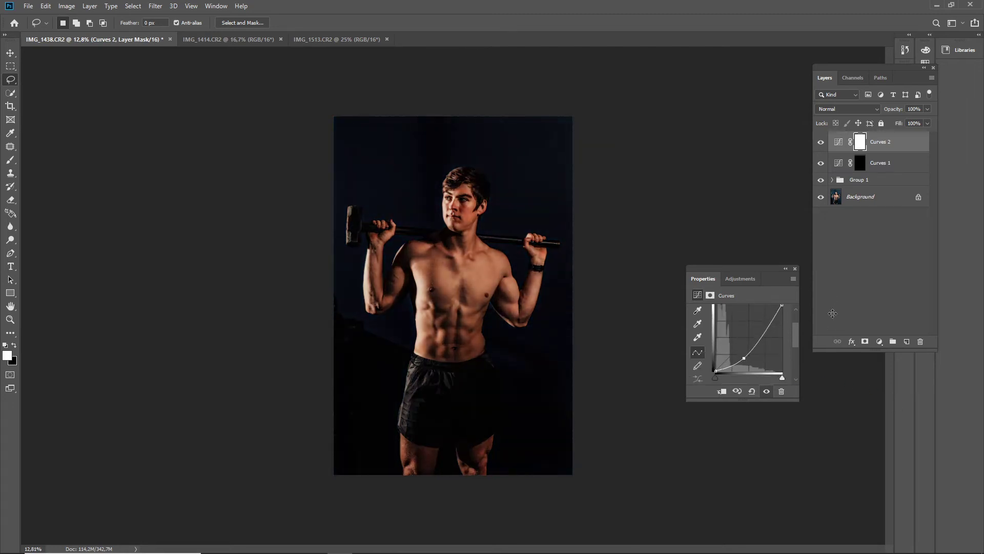
pyautogui.click(795, 268)
pyautogui.hotkey('ctrl', 'i')
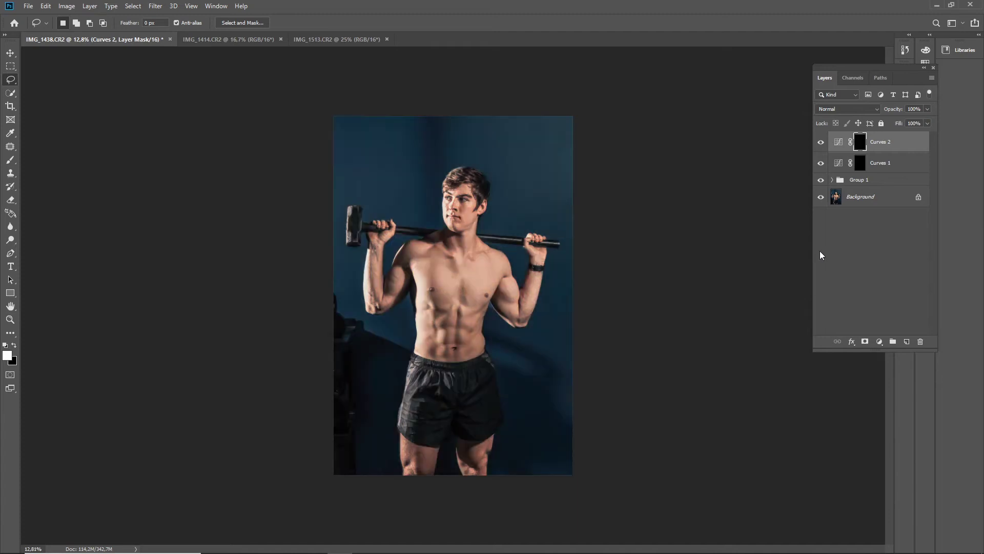
# Step: Rename the brightening Curves layer as dodge and the darkening one as burn
pyautogui.doubleClick(881, 163)
pyautogui.write('dodge')
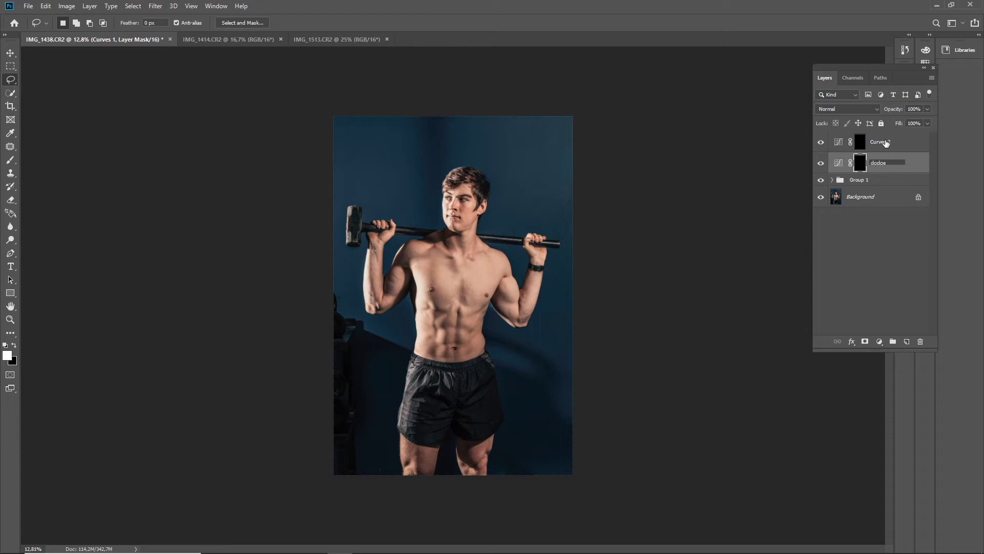
pyautogui.doubleClick(885, 141)
pyautogui.write('burn')
pyautogui.press('Return')
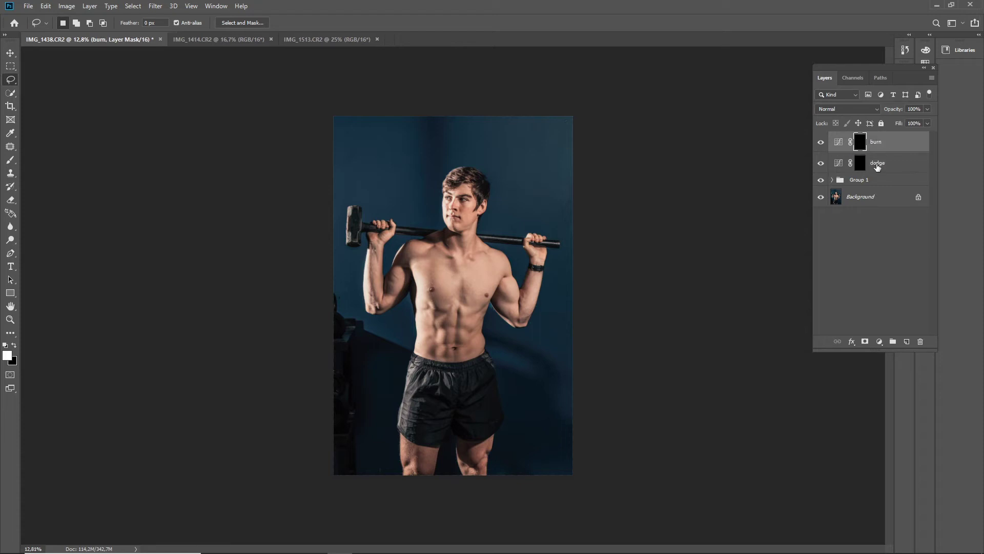
# Step: Paint white on the dodge layer's mask with a 60 px brush at 3% flow to lighten the abdominal highlights
pyautogui.hotkey('alt', '[')
pyautogui.press('b')
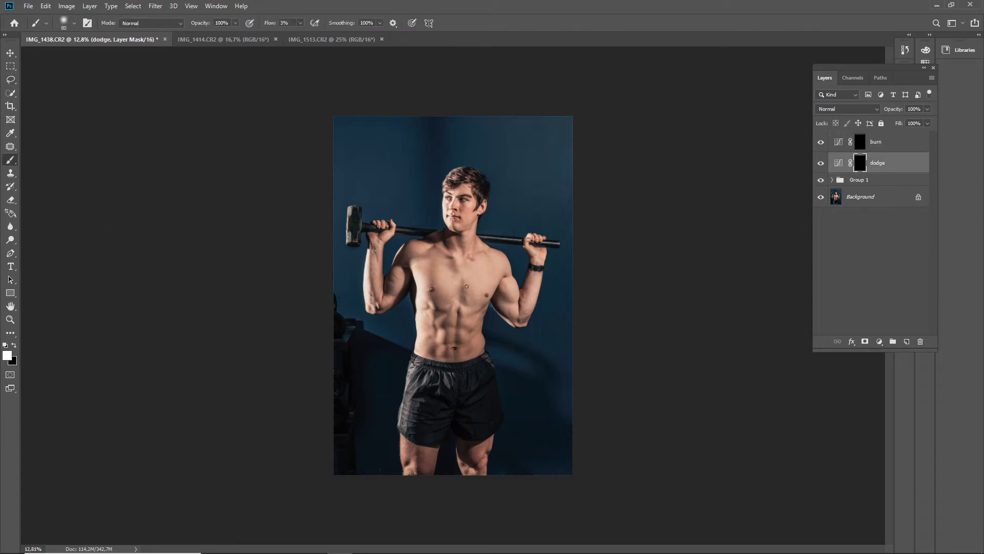
pyautogui.scroll(2, 460, 314)
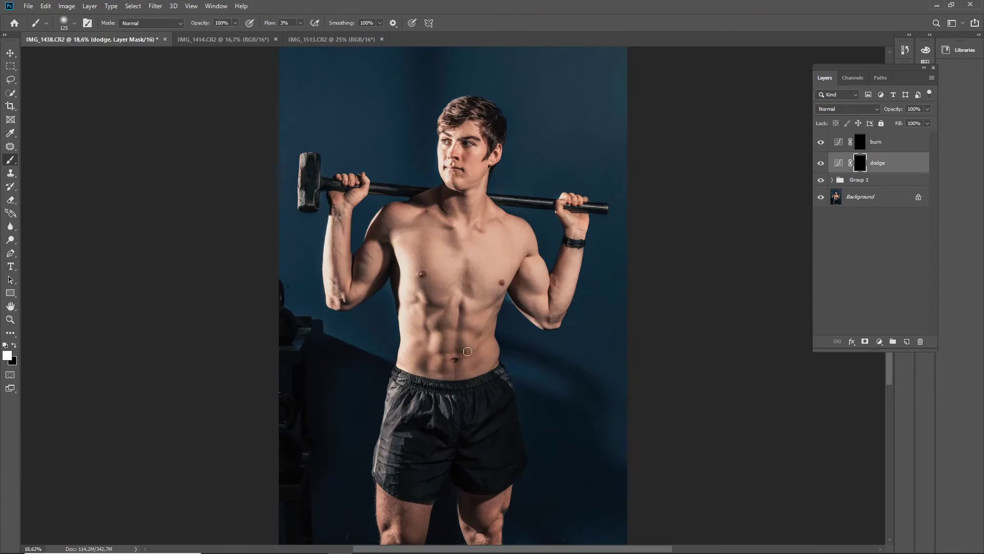
pyautogui.press('[')
pyautogui.press('[')
pyautogui.press('[')
pyautogui.press('[')
pyautogui.press('[')
pyautogui.scroll(4, 462, 336)
pyautogui.moveTo(407, 399); pyautogui.dragTo(415, 393)
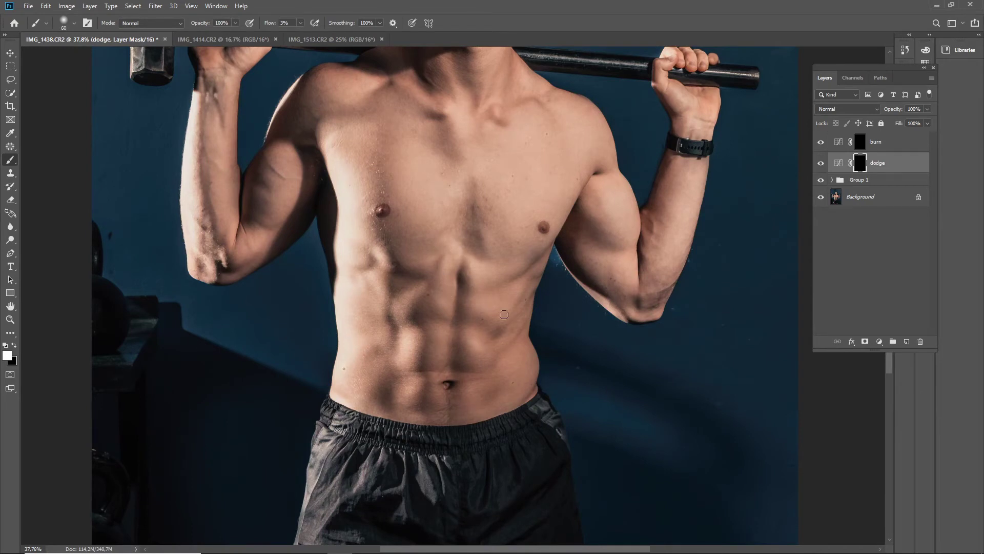
pyautogui.moveTo(475, 345); pyautogui.dragTo(446, 356)
pyautogui.moveTo(488, 392)
pyautogui.mouseDown()
pyautogui.moveTo(483, 415)
pyautogui.moveTo(519, 343)
pyautogui.moveTo(523, 291)
pyautogui.moveTo(489, 276)
pyautogui.moveTo(601, 198)
pyautogui.moveTo(597, 263)
pyautogui.mouseUp()
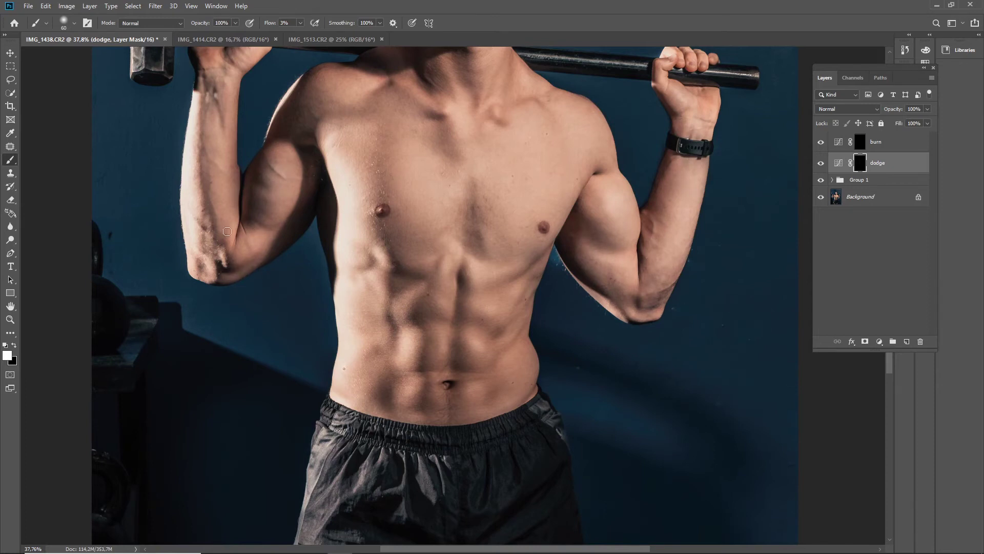
# Step: Lighten the upper-body highlights on the dodge mask, enlarging the brush to 250 px for the broader areas
pyautogui.scroll(5, 316, 235)
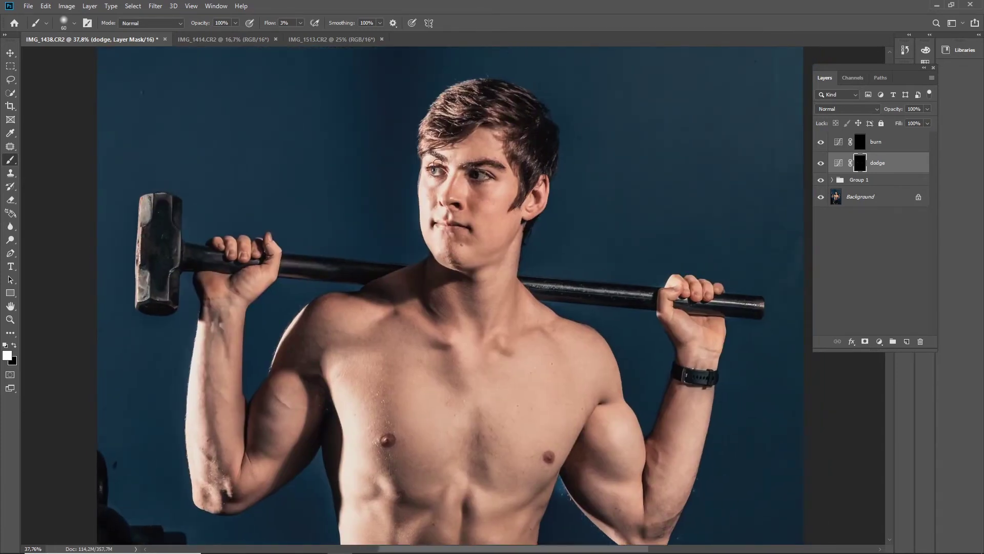
pyautogui.moveTo(625, 289); pyautogui.dragTo(649, 163)
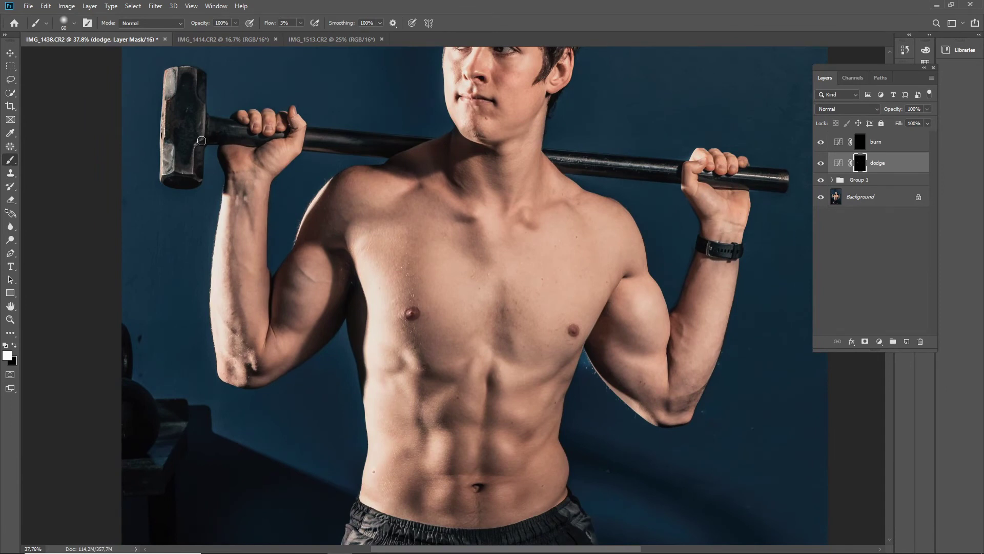
pyautogui.scroll(-3, 263, 181)
pyautogui.press(']')
pyautogui.press(']')
pyautogui.press(']')
pyautogui.press(']')
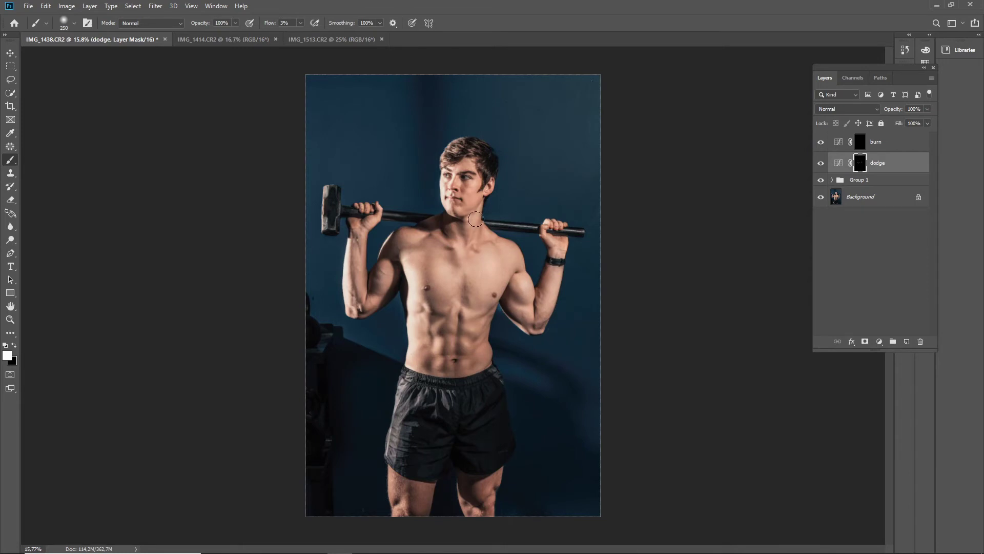
# Step: Shrink the brush to 50 px and lighten the finer highlights on the neck and the raised hand on the dodge mask
pyautogui.scroll(4, 474, 219)
pyautogui.press('[')
pyautogui.press('[')
pyautogui.press('[')
pyautogui.press('[')
pyautogui.press('[')
pyautogui.press('[')
pyautogui.press('[')
pyautogui.press('[')
pyautogui.press('[')
pyautogui.press('[')
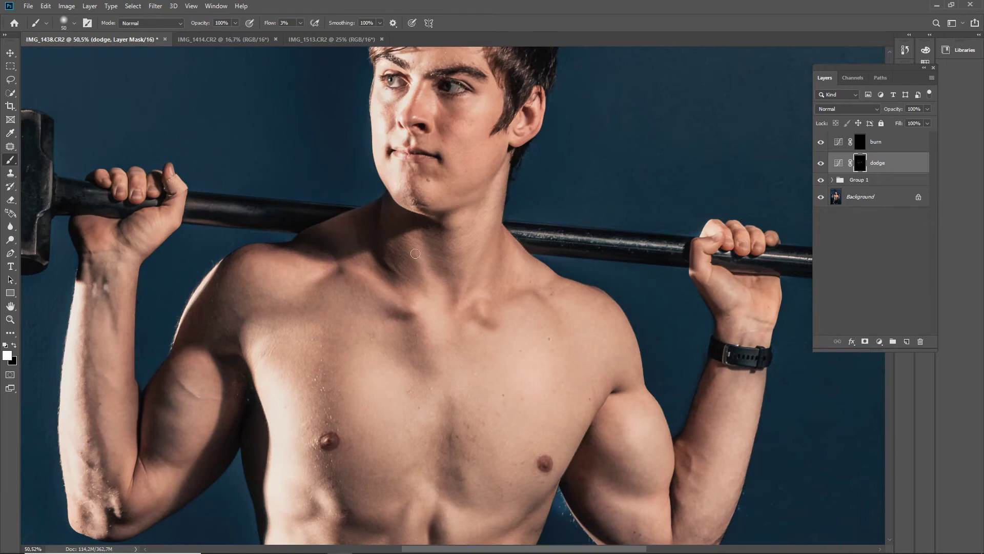
pyautogui.moveTo(777, 217); pyautogui.dragTo(710, 227)
# Step: Lighten the highlights on the thighs and knees on the dodge mask with a 125 px brush
pyautogui.moveTo(457, 456)
pyautogui.mouseDown()
pyautogui.moveTo(490, 452)
pyautogui.moveTo(509, 252)
pyautogui.mouseUp()
pyautogui.press('b')
pyautogui.moveTo(92, 220); pyautogui.dragTo(97, 289)
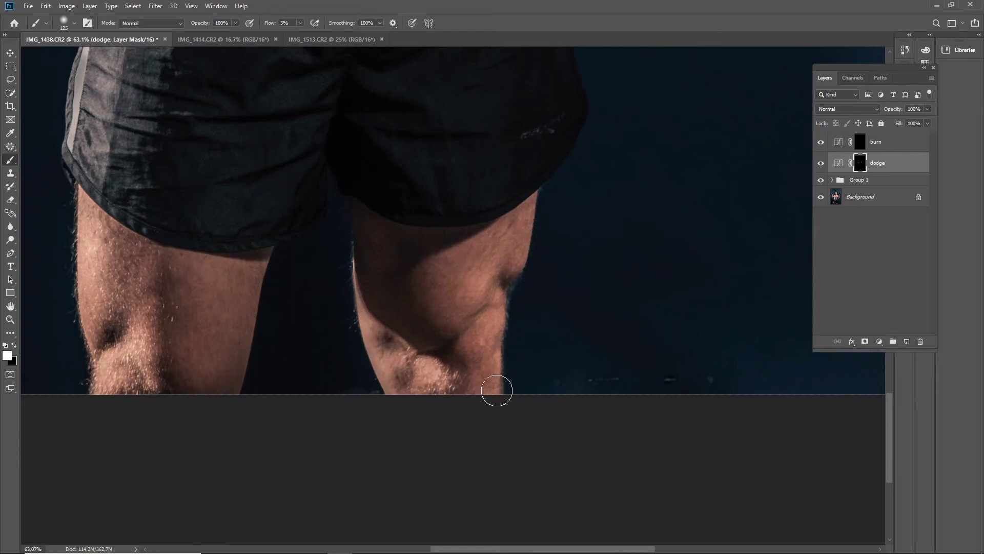
pyautogui.press('z')
pyautogui.scroll(-7, 497, 391)
pyautogui.scroll(3, 523, 311)
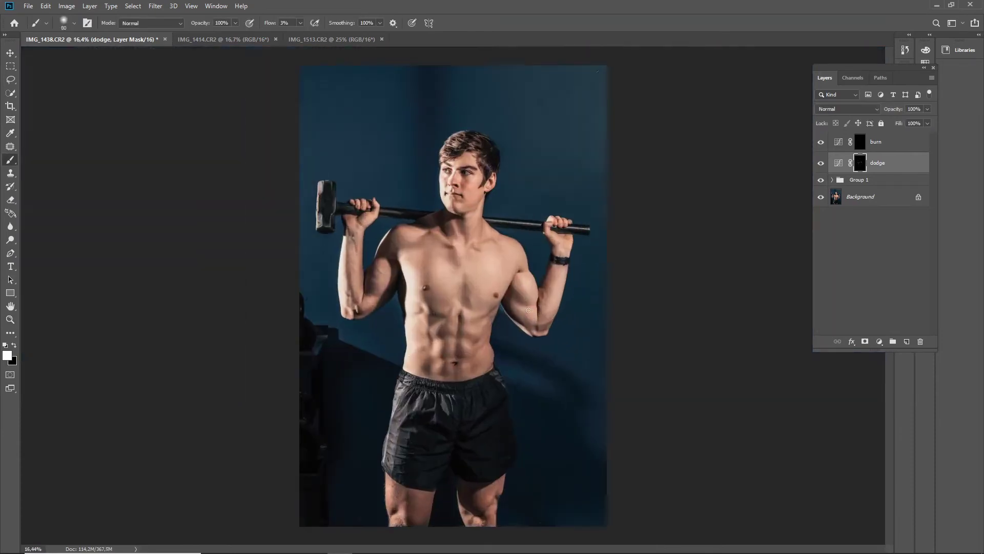
# Step: Paint white on the burn layer's mask with an 80 px brush to deepen the shadows on the arms and torso
pyautogui.press('b')
pyautogui.hotkey('alt', ']')
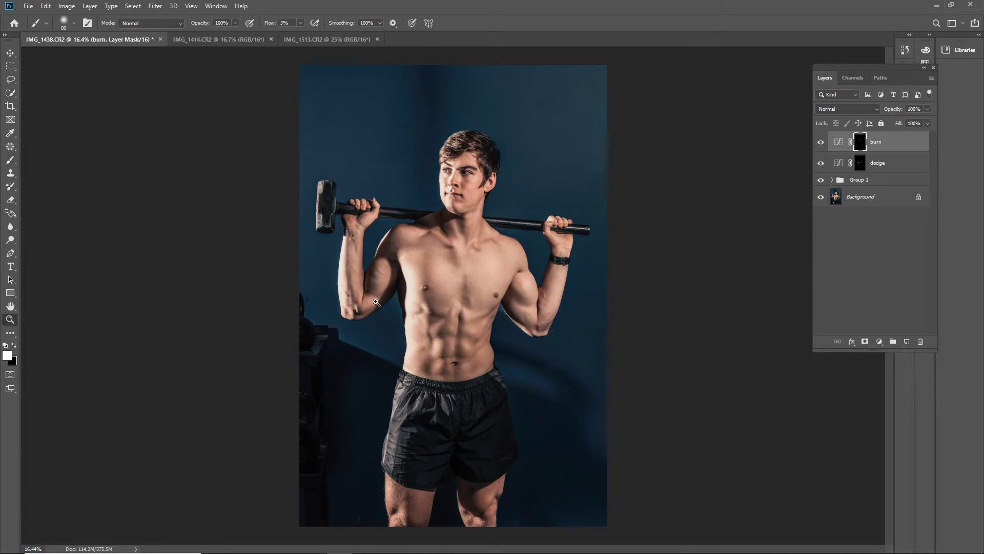
pyautogui.scroll(5, 376, 302)
pyautogui.moveTo(181, 241); pyautogui.dragTo(183, 286)
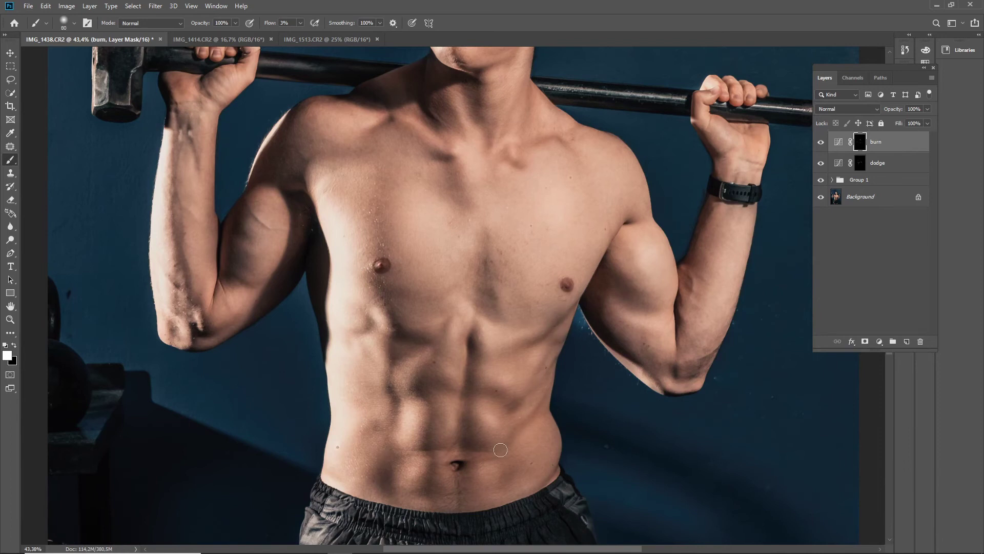
# Step: Toggle the burn layer's visibility to compare the darkened shadows up close and on the whole photo
pyautogui.click(822, 144)
pyautogui.click(822, 143)
pyautogui.scroll(-8, 522, 495)
pyautogui.click(818, 144)
pyautogui.click(819, 144)
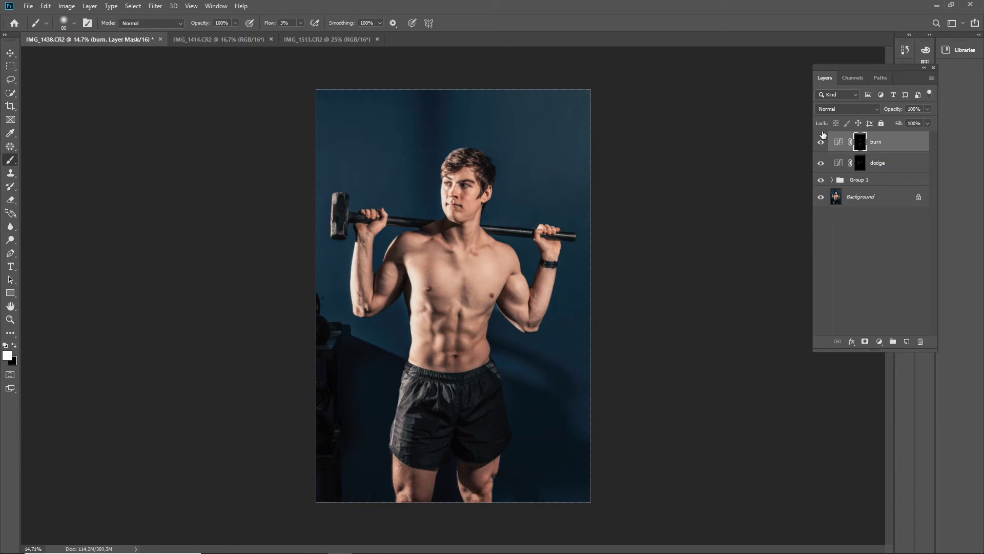
# Step: Group the burn and dodge layers together and make black the foreground colour
pyautogui.press('x')
pyautogui.press('x')
pyautogui.keyDown('shift'); pyautogui.click(883, 163); pyautogui.keyUp('shift')
pyautogui.press('x')
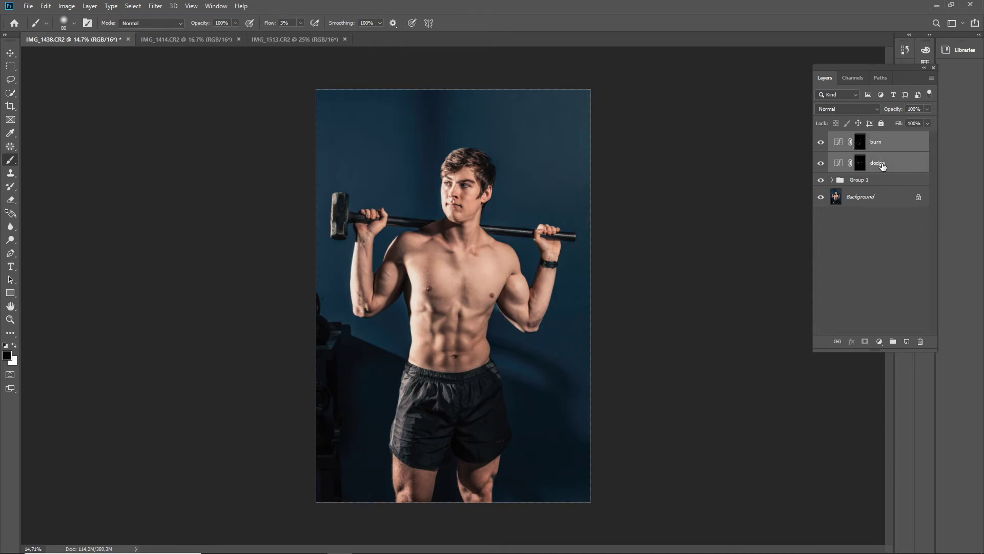
pyautogui.hotkey('ctrl', 'g')
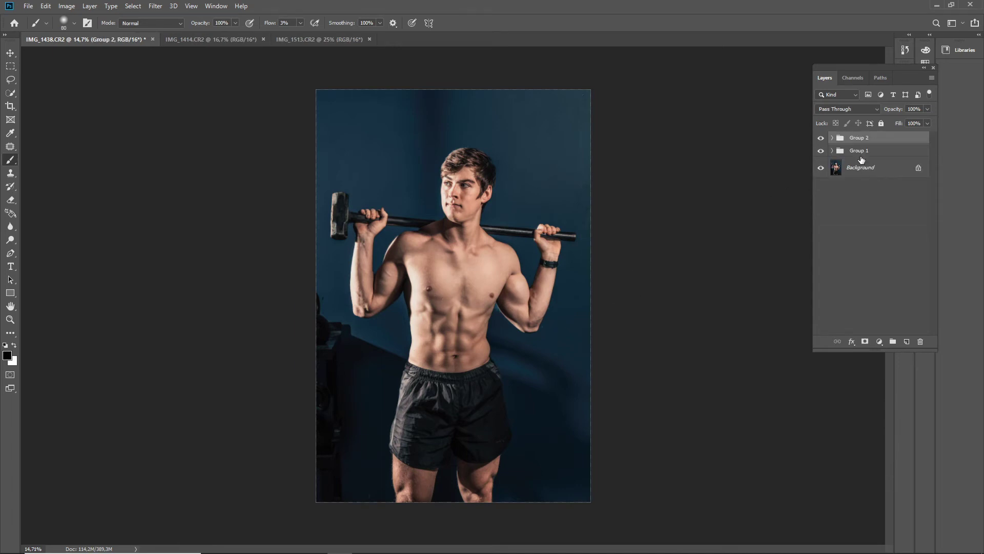
# Step: Toggle the dodge and burn group's visibility repeatedly to compare the photo with and without the contouring
pyautogui.click(820, 138)
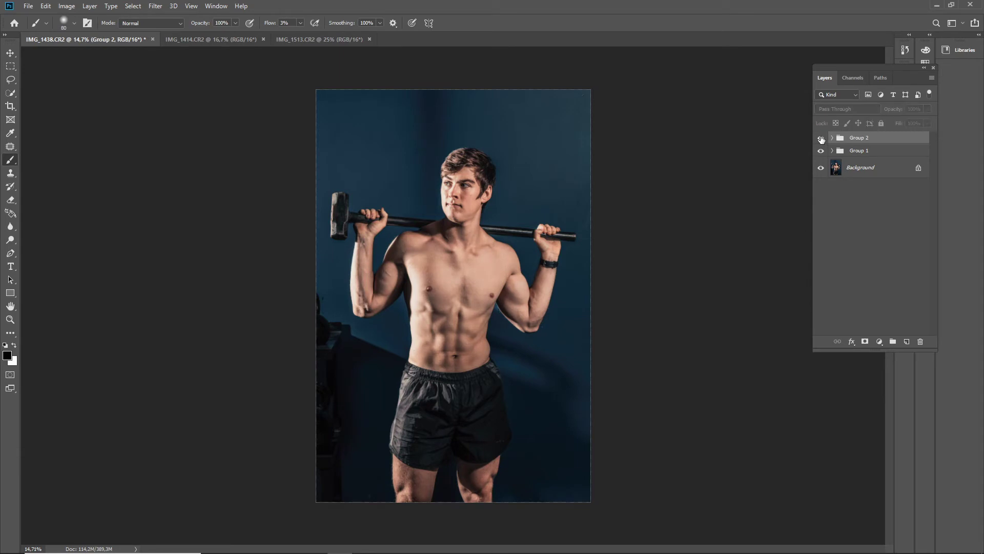
pyautogui.click(821, 138)
pyautogui.click(821, 138)
pyautogui.click(821, 138)
pyautogui.click(821, 138)
pyautogui.click(821, 137)
pyautogui.click(821, 138)
pyautogui.click(821, 138)
pyautogui.click(821, 138)
pyautogui.click(821, 138)
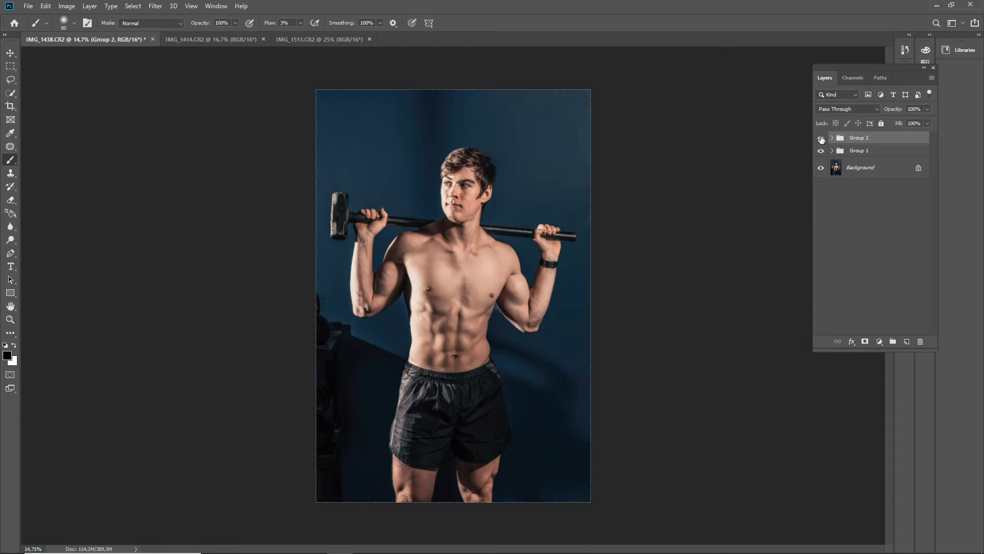
pyautogui.click(821, 138)
pyautogui.click(821, 138)
pyautogui.click(821, 138)
pyautogui.click(821, 138)
pyautogui.click(820, 138)
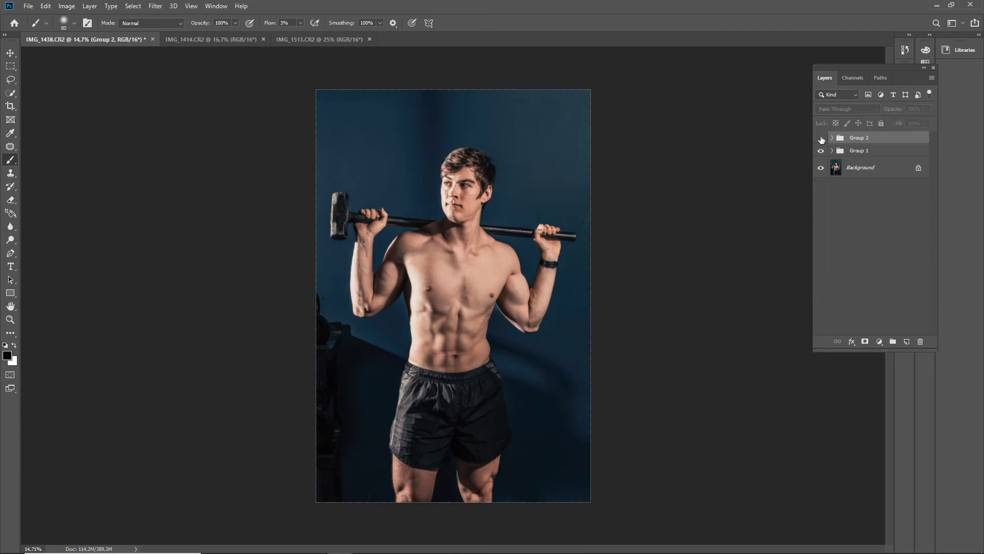
# Step: Compare the photo with and without the dodge and burn group, check its dodge mask, and leave the group visible and collapsed
pyautogui.click(821, 138)
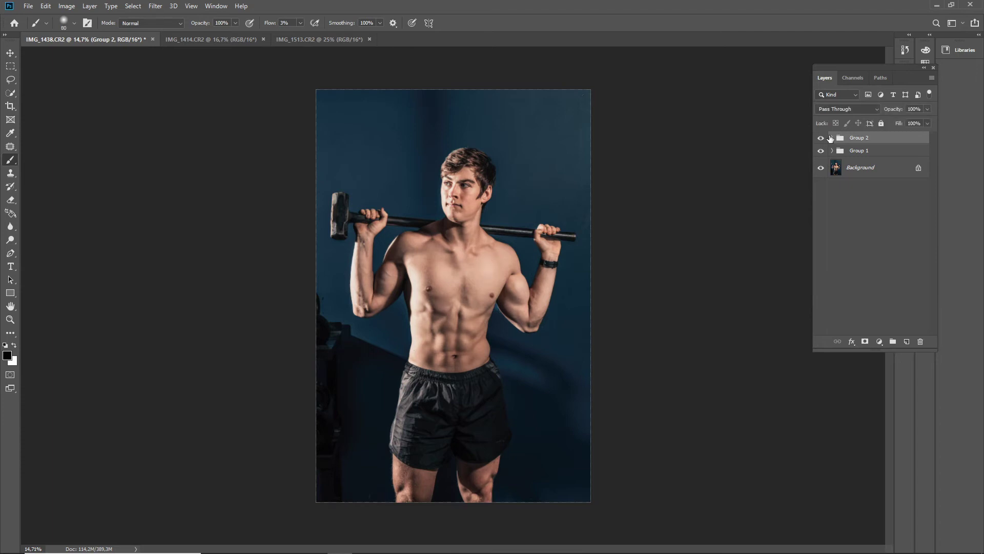
pyautogui.click(833, 137)
pyautogui.click(872, 177)
pyautogui.press('x')
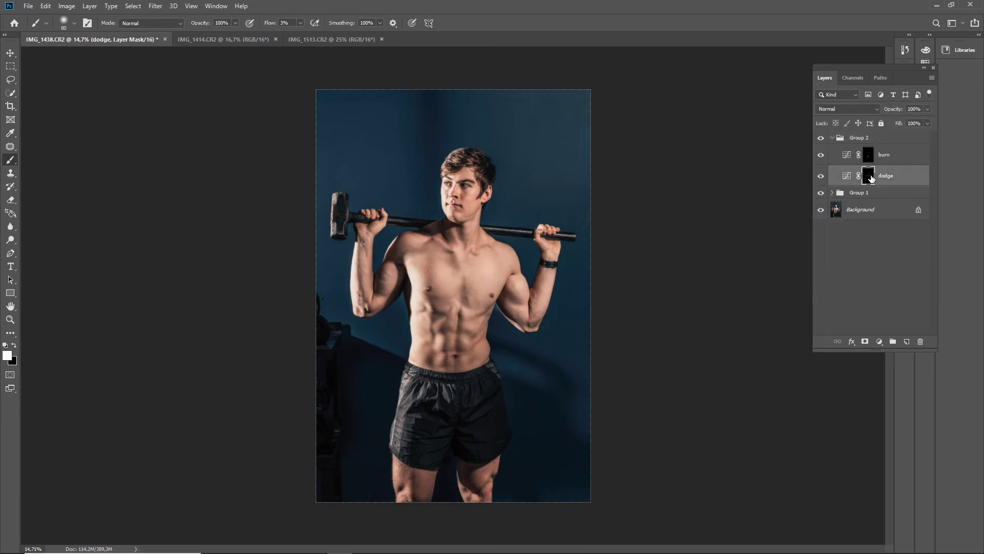
pyautogui.press('x')
pyautogui.click(820, 138)
pyautogui.click(820, 138)
pyautogui.click(820, 138)
pyautogui.click(820, 139)
pyautogui.click(820, 139)
pyautogui.click(820, 139)
pyautogui.click(820, 139)
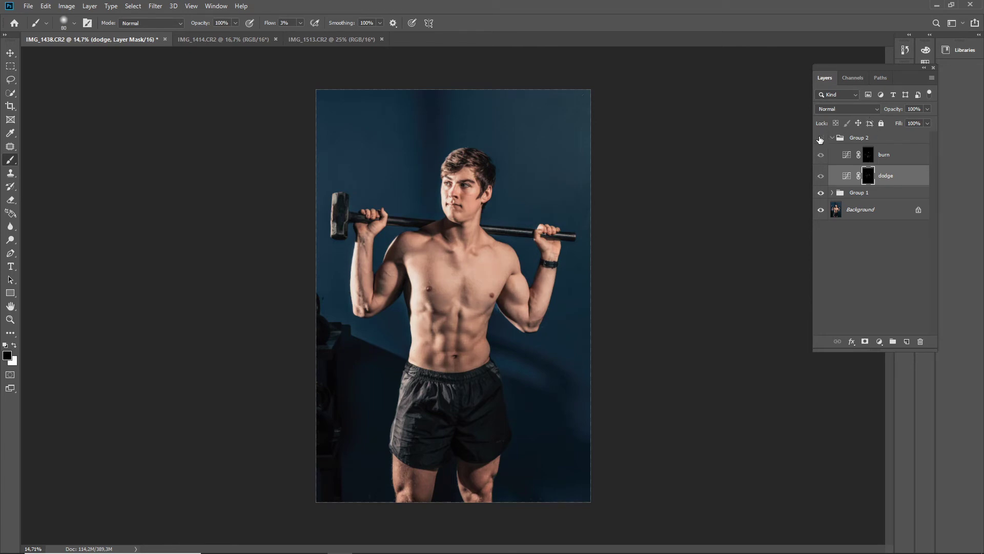
pyautogui.click(820, 138)
pyautogui.click(832, 138)
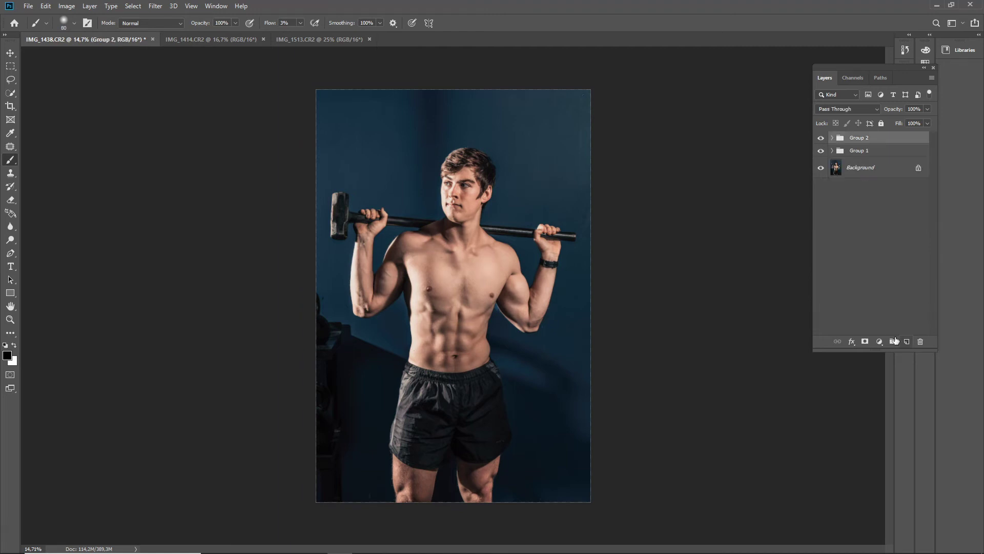
# Step: Add a darkening Curves adjustment layer above the groups, invert its mask to black, and set its blend mode to Multiply
pyautogui.click(879, 341)
pyautogui.click(896, 410)
pyautogui.scroll(-2, 755, 331)
pyautogui.moveTo(753, 332); pyautogui.dragTo(753, 343)
pyautogui.hotkey('ctrl', 'i')
pyautogui.click(876, 111)
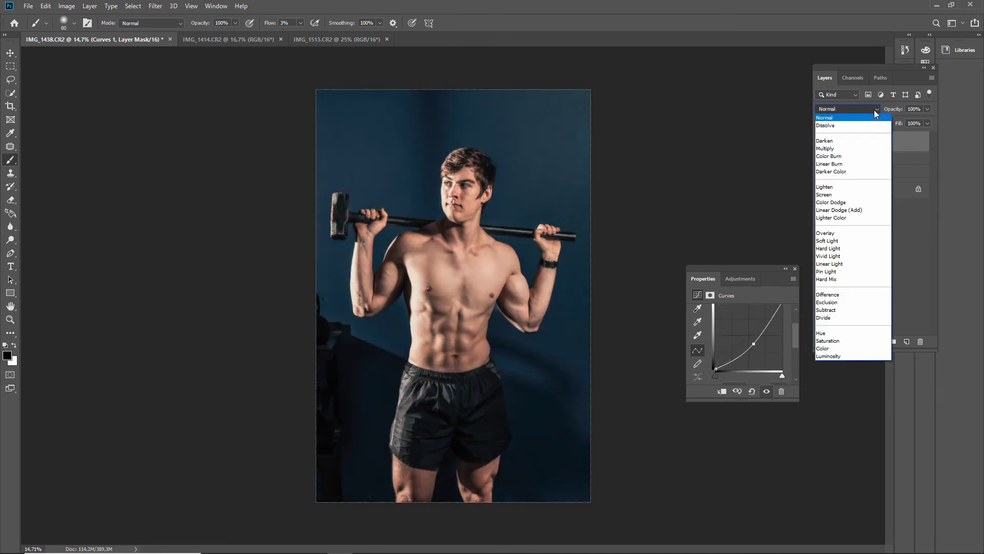
pyautogui.click(826, 148)
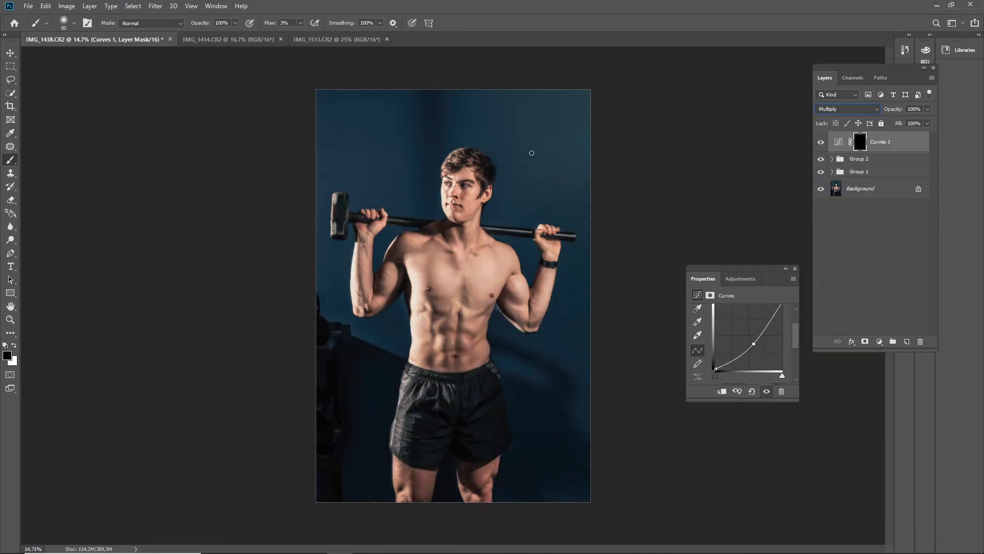
pyautogui.click(795, 269)
# Step: Paint white with a 4200 px brush on the new Curves mask around the photo's edges to create a vignette, and compare the effect
pyautogui.scroll(-3, 285, 297)
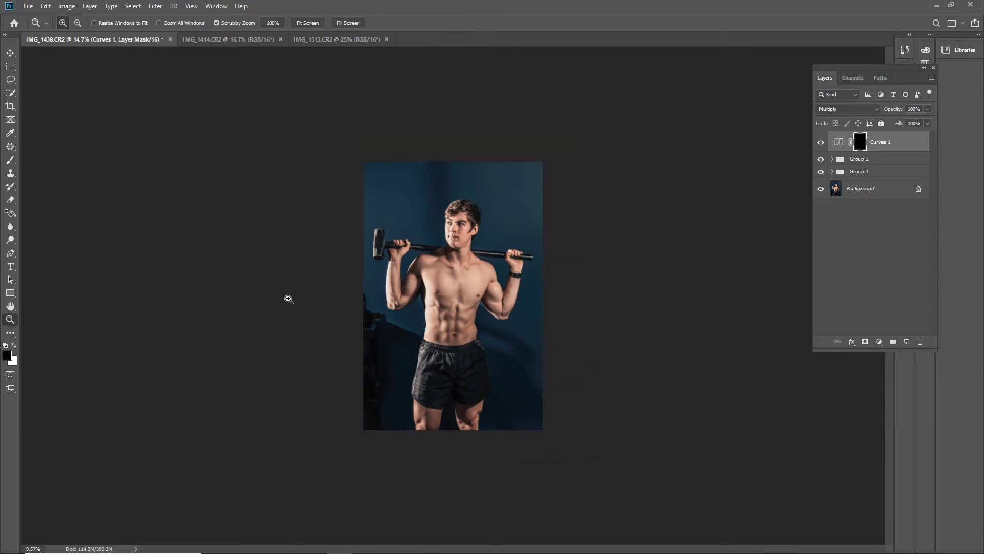
pyautogui.hotkey('ctrl', 'i')
pyautogui.hotkey('ctrl', 'i')
pyautogui.click(7, 356)
pyautogui.click(848, 299)
pyautogui.press('x')
pyautogui.press(']')
pyautogui.press(']')
pyautogui.press(']')
pyautogui.press(']')
pyautogui.press(']')
pyautogui.press(']')
pyautogui.press(']')
pyautogui.press(']')
pyautogui.press(']')
pyautogui.press(']')
pyautogui.press(']')
pyautogui.press(']')
pyautogui.press(']')
pyautogui.press(']')
pyautogui.press(']')
pyautogui.press(']')
pyautogui.press(']')
pyautogui.press(']')
pyautogui.press(']')
pyautogui.press(']')
pyautogui.press(']')
pyautogui.press(']')
pyautogui.press(']')
pyautogui.press(']')
pyautogui.press(']')
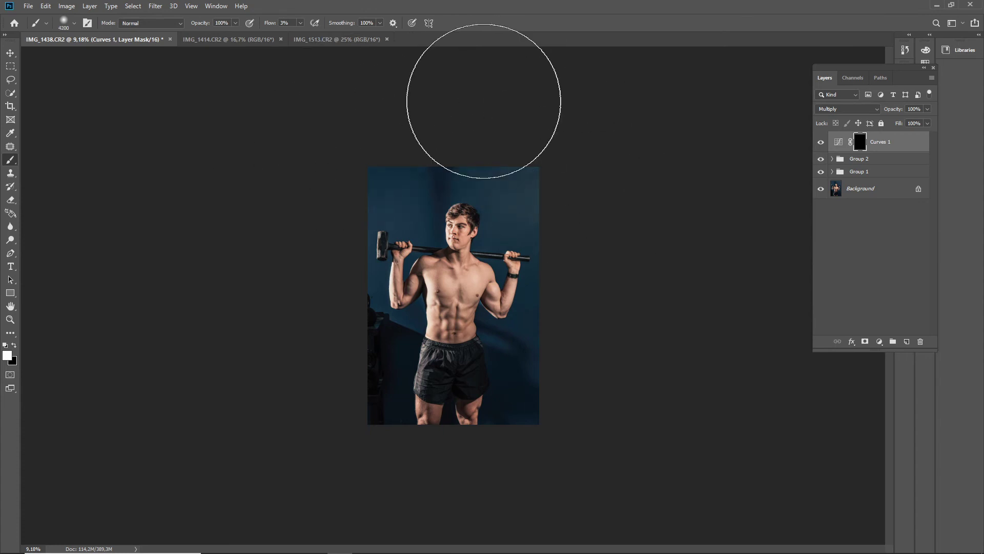
pyautogui.moveTo(523, 159)
pyautogui.mouseDown()
pyautogui.moveTo(602, 292)
pyautogui.moveTo(527, 103)
pyautogui.moveTo(303, 201)
pyautogui.moveTo(486, 460)
pyautogui.moveTo(627, 323)
pyautogui.mouseUp()
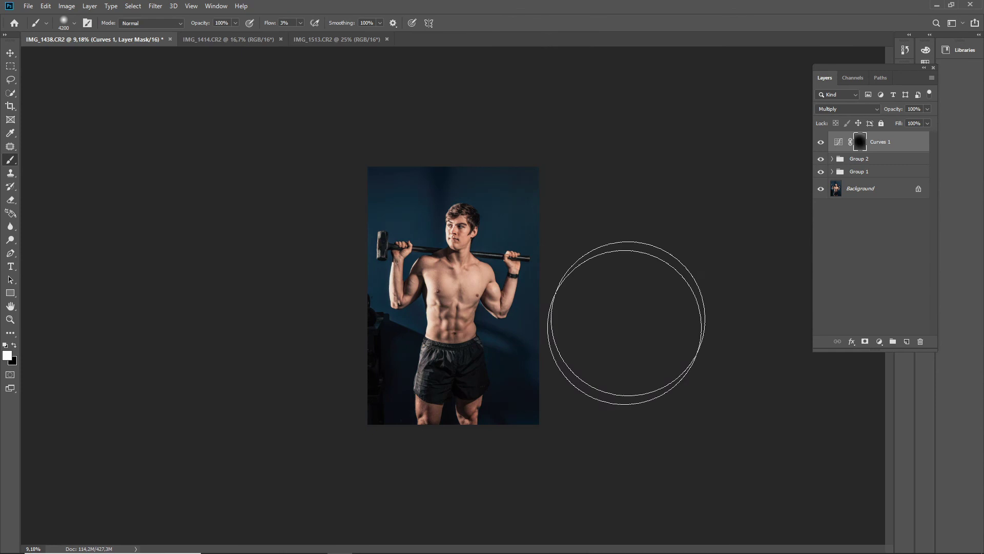
pyautogui.click(822, 143)
pyautogui.click(822, 144)
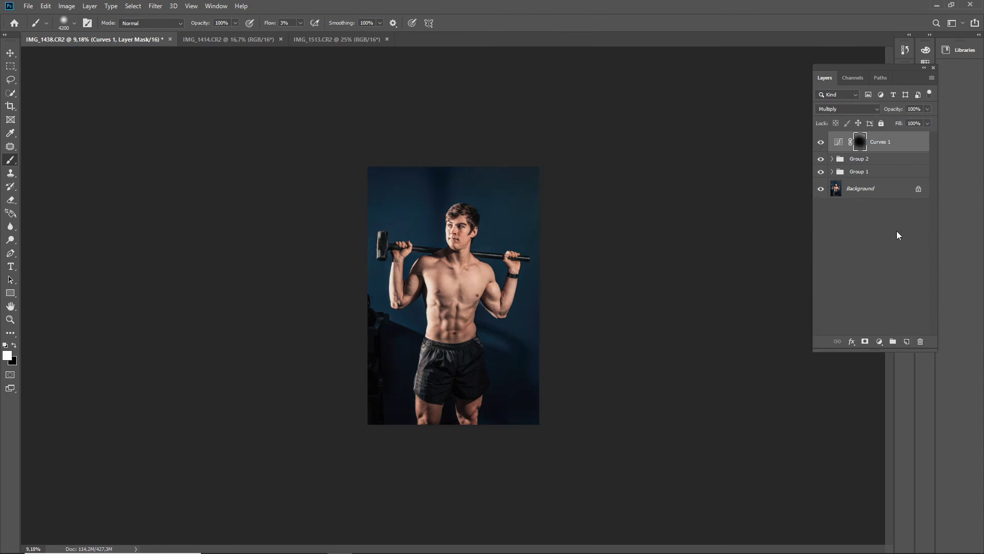
# Step: Stamp all visible layers into a new layer and apply a High Pass filter with a 2.0 pixel radius
pyautogui.hotkey('ctrl', 'shift', 'alt', 'e')
pyautogui.press('x')
pyautogui.click(155, 5)
pyautogui.moveTo(189, 210)
pyautogui.click(324, 218)
pyautogui.click(454, 230)
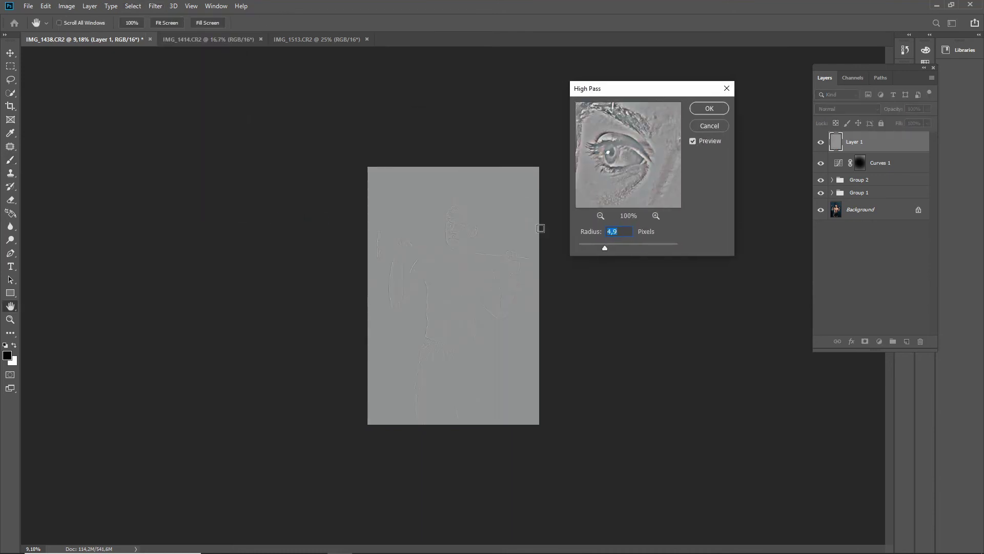
pyautogui.click(482, 201)
pyautogui.moveTo(605, 248); pyautogui.dragTo(595, 250)
pyautogui.scroll(-6, 617, 175)
pyautogui.click(451, 228)
pyautogui.moveTo(623, 179); pyautogui.dragTo(611, 160)
pyautogui.moveTo(594, 248); pyautogui.dragTo(589, 247)
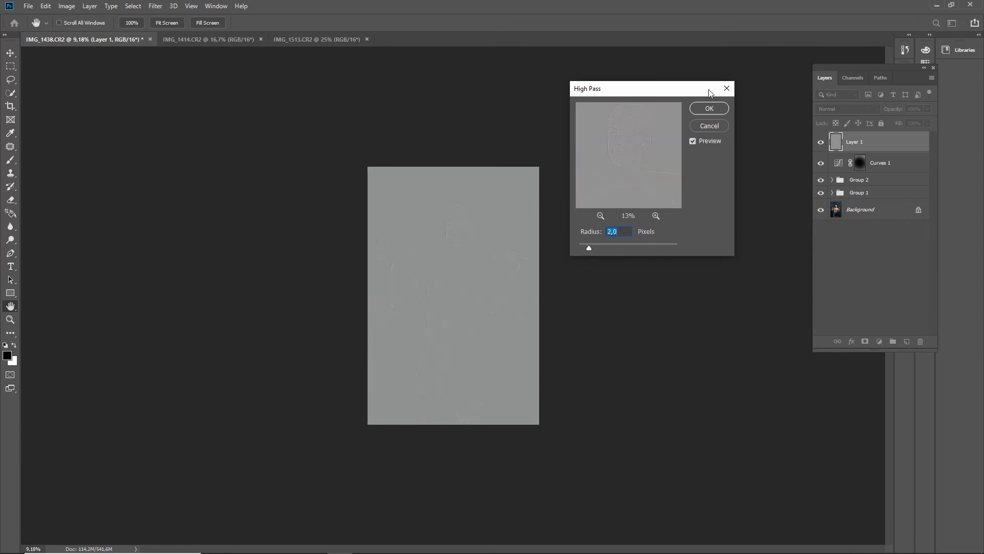
pyautogui.click(710, 108)
# Step: Set the high-pass layer's blend mode to Overlay and hide its sharpening with a black layer mask
pyautogui.press('b')
pyautogui.click(848, 109)
pyautogui.click(831, 236)
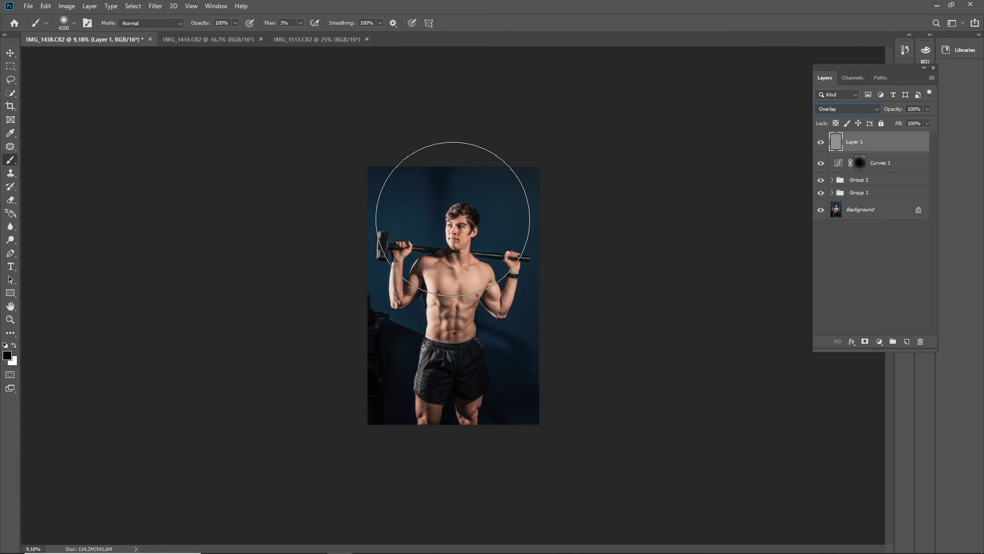
pyautogui.click(10, 318)
pyautogui.moveTo(454, 234); pyautogui.dragTo(521, 238)
pyautogui.hotkey('ctrl', '0')
pyautogui.click(866, 341)
pyautogui.hotkey('ctrl', 'i')
# Step: Paint white on the sharpening mask with a 200 px brush at 59% flow over the face, hammer, hands and body details
pyautogui.press('b')
pyautogui.press('x')
pyautogui.press('[')
pyautogui.press('[')
pyautogui.press('[')
pyautogui.press('[')
pyautogui.press('[')
pyautogui.press('[')
pyautogui.press('[')
pyautogui.press('[')
pyautogui.press('[')
pyautogui.press('[')
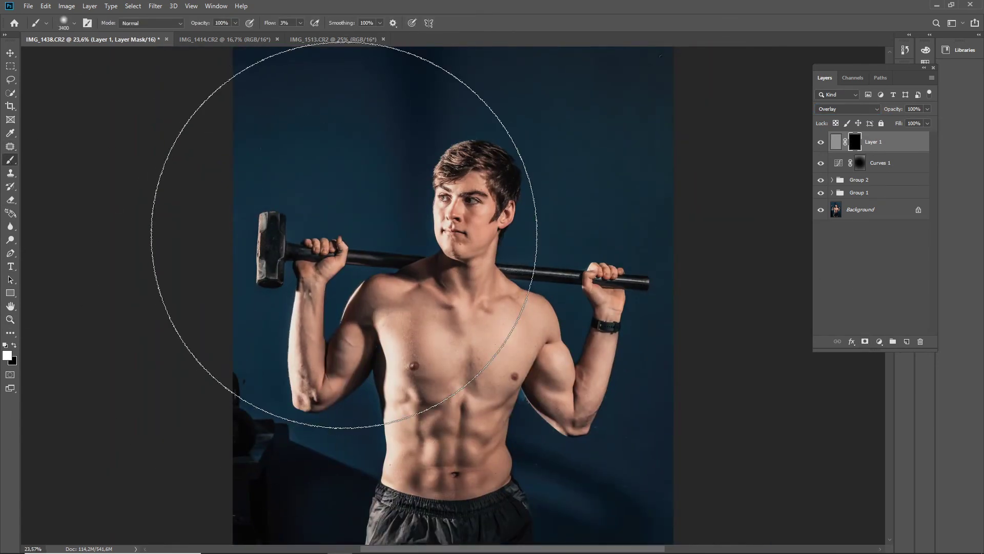
pyautogui.click(301, 23)
pyautogui.moveTo(307, 39); pyautogui.dragTo(324, 36)
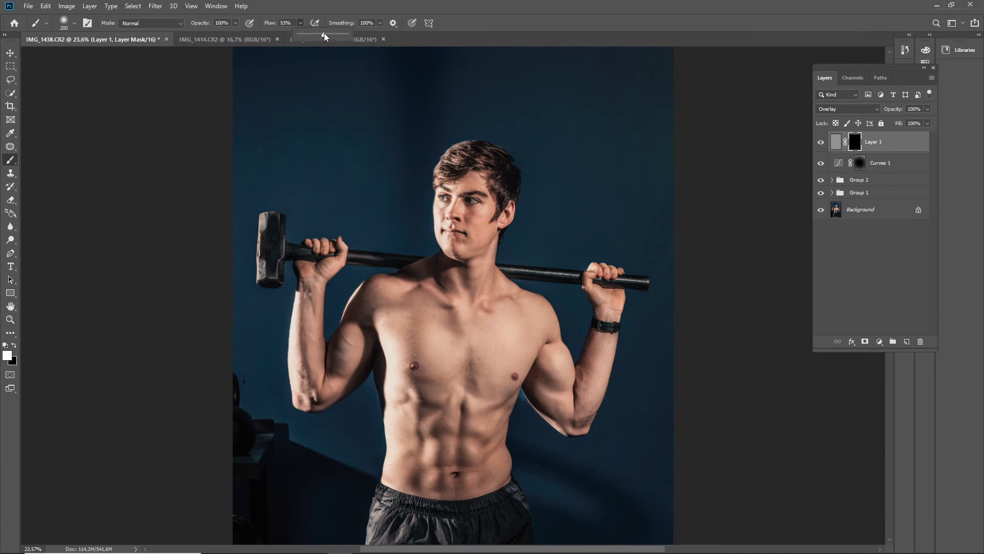
pyautogui.click(474, 200)
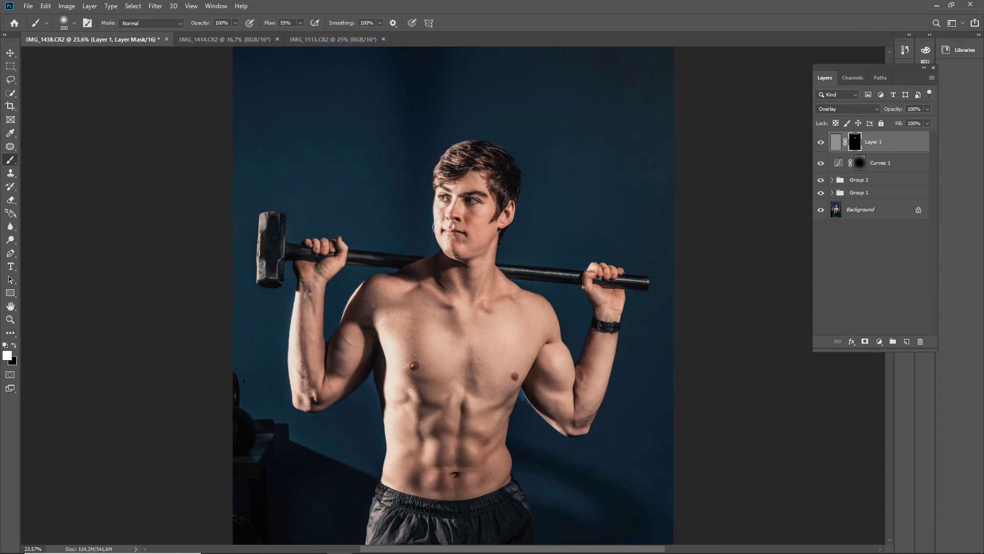
pyautogui.moveTo(413, 262)
pyautogui.mouseDown()
pyautogui.moveTo(543, 270)
pyautogui.moveTo(611, 288)
pyautogui.mouseUp()
pyautogui.moveTo(456, 331); pyautogui.dragTo(437, 235)
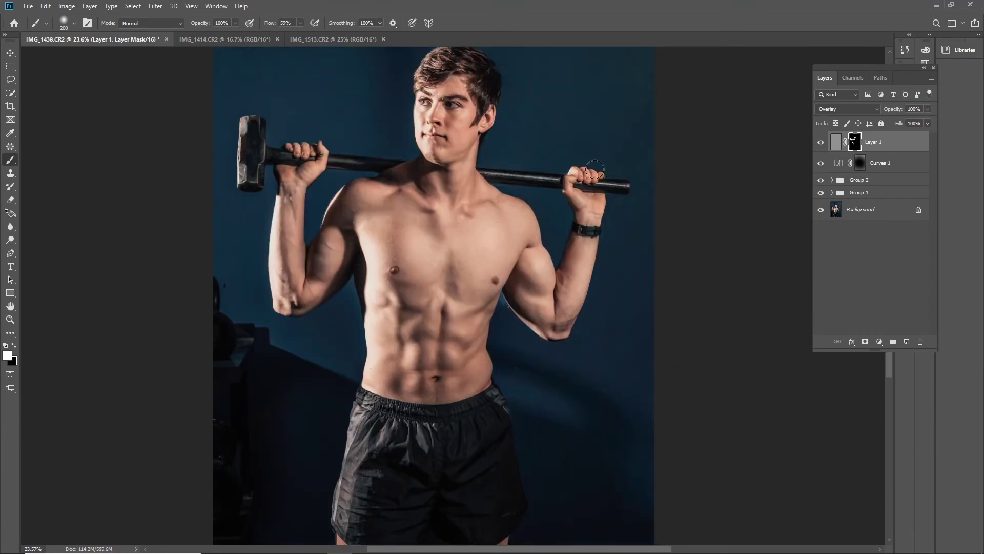
pyautogui.moveTo(372, 405)
pyautogui.mouseDown()
pyautogui.moveTo(341, 272)
pyautogui.moveTo(380, 403)
pyautogui.mouseUp()
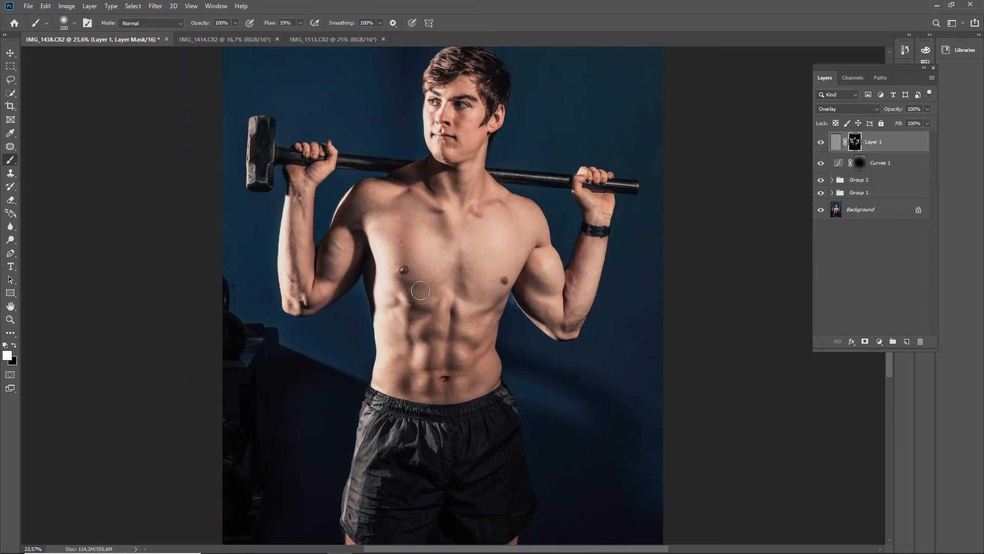
# Step: Lightly paint the sharpening mask with a 500 px brush at 2% flow, and stamp all visible layers into a new layer
pyautogui.press(']')
pyautogui.press(']')
pyautogui.press(']')
pyautogui.press(']')
pyautogui.press(']')
pyautogui.press(']')
pyautogui.press(']')
pyautogui.press(']')
pyautogui.press(']')
pyautogui.press(']')
pyautogui.press(']')
pyautogui.press(']')
pyautogui.press(']')
pyautogui.press(']')
pyautogui.press(']')
pyautogui.press(']')
pyautogui.press(']')
pyautogui.click(300, 23)
pyautogui.moveTo(533, 287)
pyautogui.mouseDown()
pyautogui.moveTo(502, 499)
pyautogui.moveTo(362, 285)
pyautogui.moveTo(446, 461)
pyautogui.moveTo(628, 427)
pyautogui.moveTo(585, 421)
pyautogui.mouseUp()
pyautogui.press('z')
pyautogui.moveTo(586, 415)
pyautogui.mouseDown()
pyautogui.moveTo(609, 404)
pyautogui.moveTo(597, 404)
pyautogui.mouseUp()
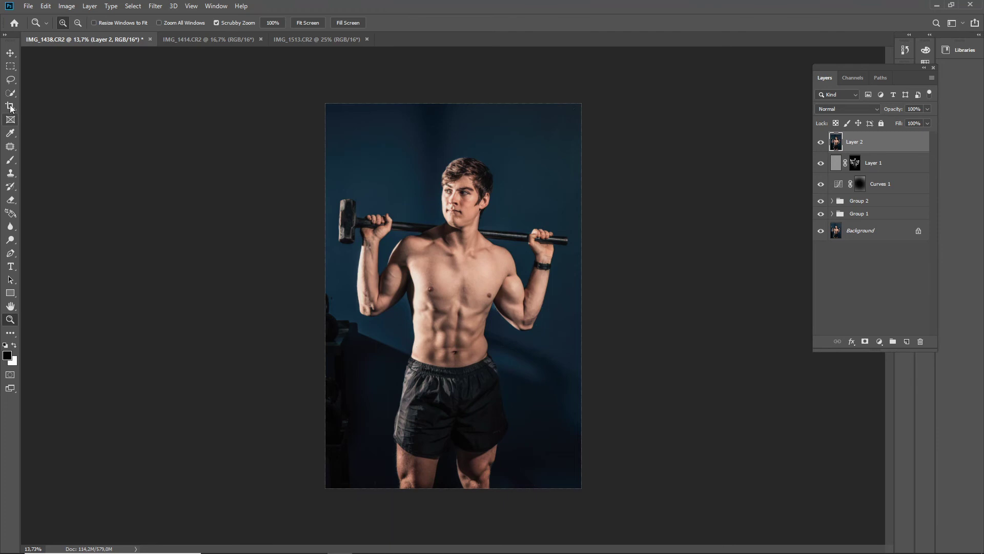
# Step: Lasso the gym equipment along the photo's left edge, remove it with Content-Aware Fill output to a new layer, and deselect
pyautogui.press('w')
pyautogui.press('l')
pyautogui.moveTo(327, 290)
pyautogui.mouseDown()
pyautogui.moveTo(352, 329)
pyautogui.moveTo(356, 489)
pyautogui.moveTo(323, 489)
pyautogui.moveTo(244, 315)
pyautogui.mouseUp()
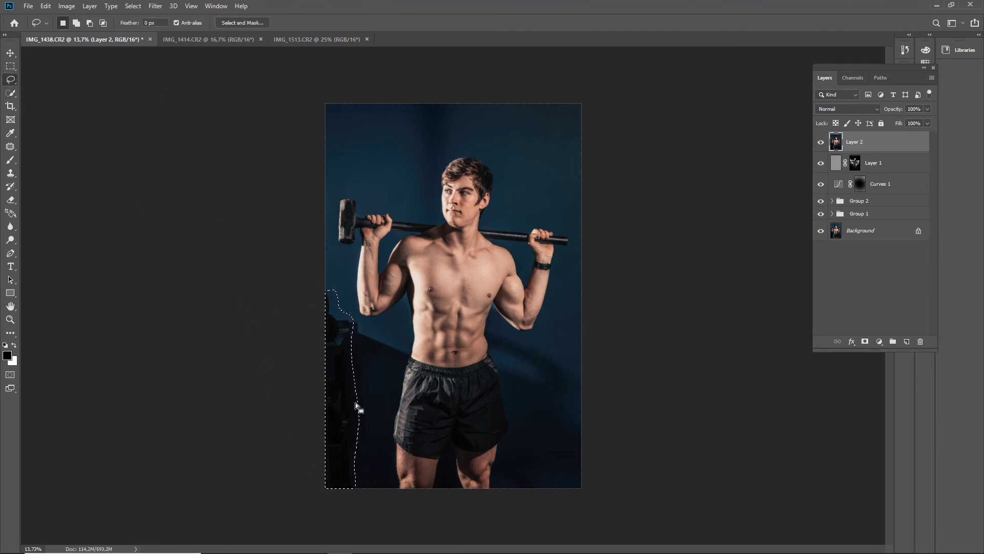
pyautogui.click(46, 6)
pyautogui.click(84, 186)
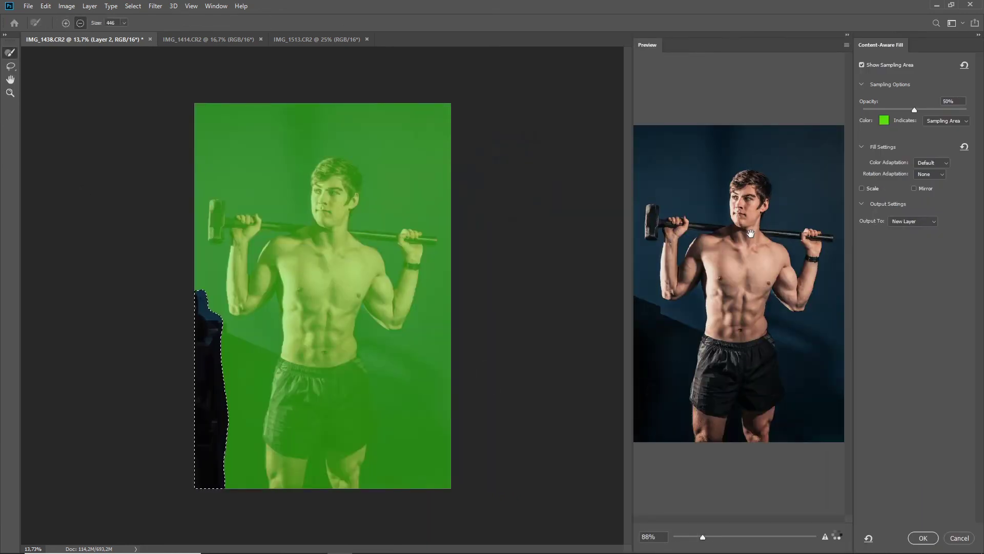
pyautogui.click(922, 537)
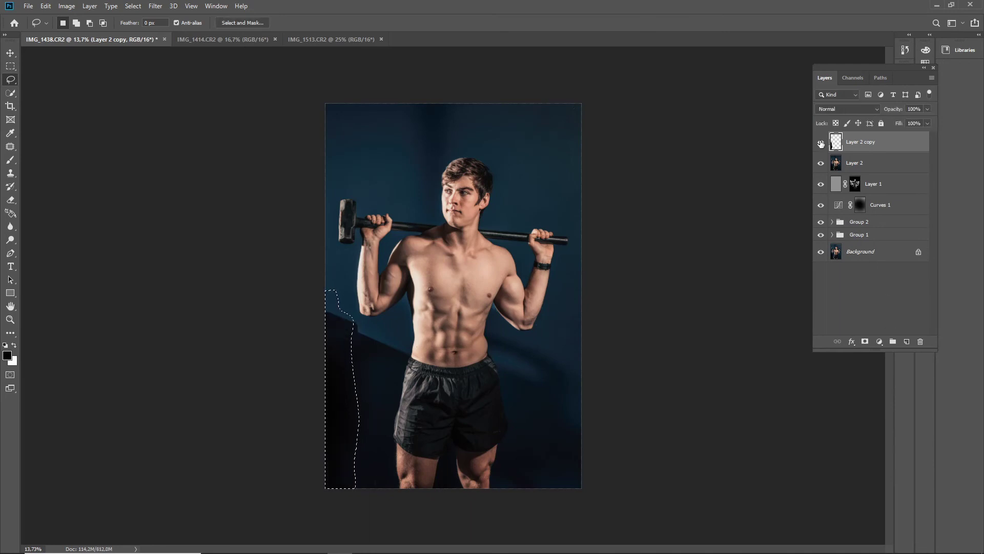
pyautogui.hotkey('ctrl', 'd')
# Step: Stamp all visible layers into a new layer and blur it strongly with Gaussian Blur
pyautogui.hotkey('ctrl', 'alt', 'shift', 'e')
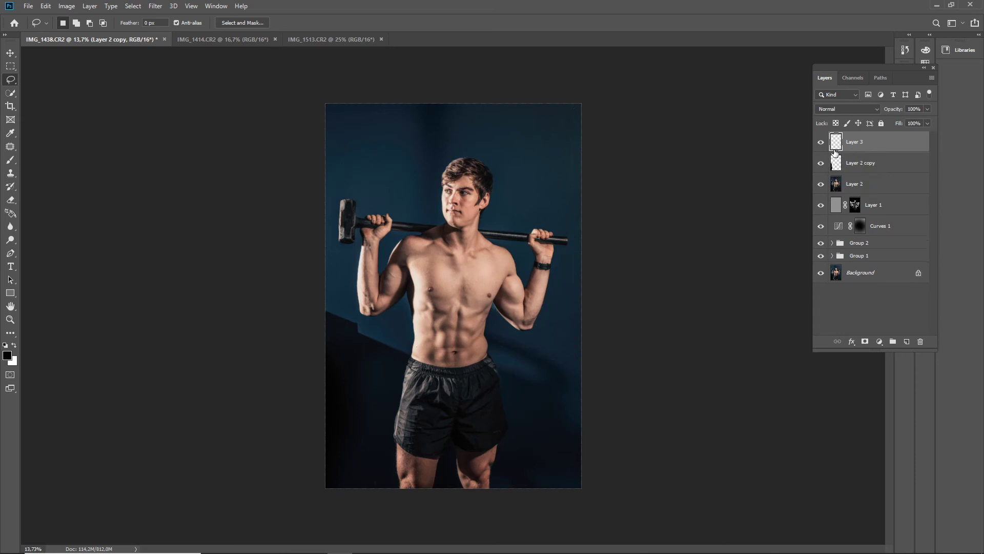
pyautogui.click(156, 6)
pyautogui.moveTo(180, 136)
pyautogui.click(303, 159)
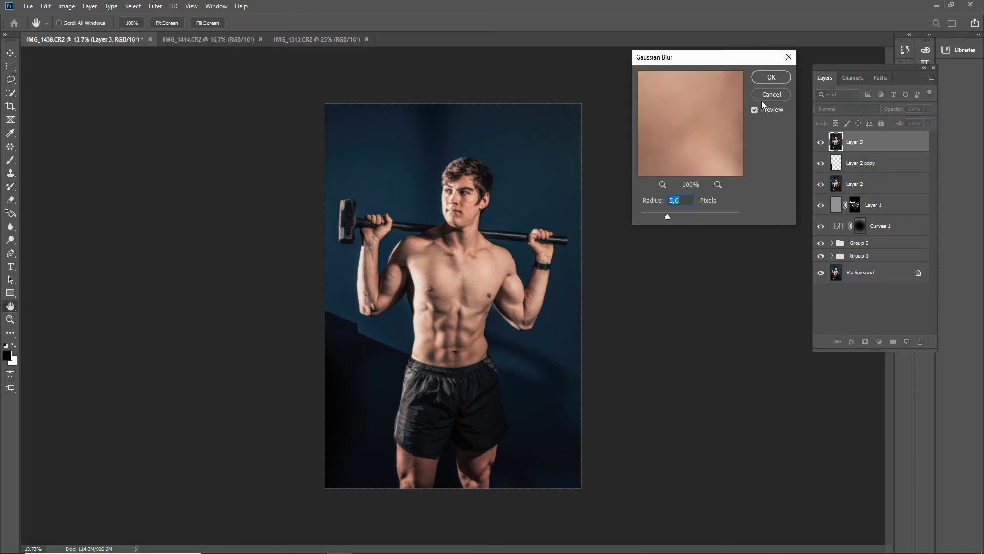
pyautogui.moveTo(668, 214); pyautogui.dragTo(691, 217)
pyautogui.click(771, 77)
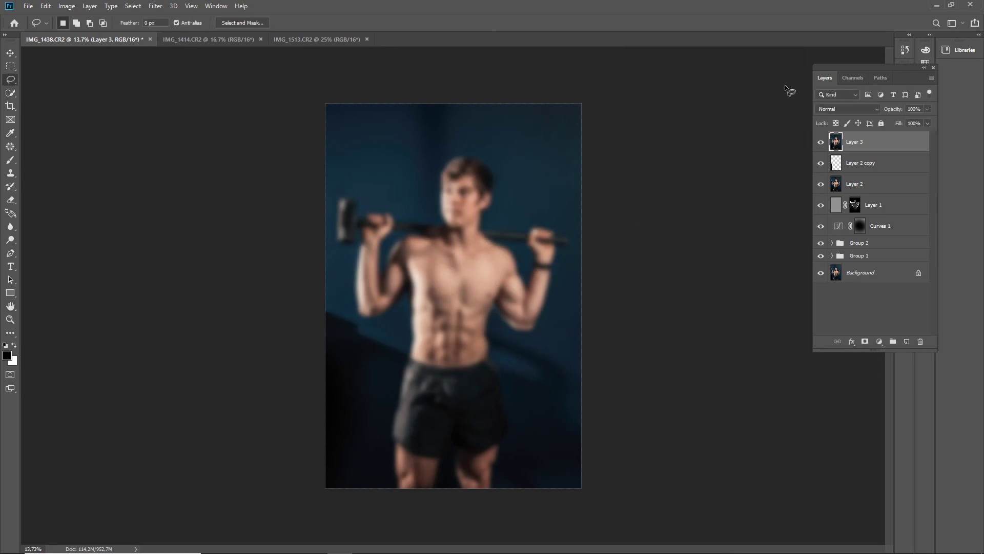
# Step: Add a layer mask to the blurred layer and invert it to black to hide the blur
pyautogui.hotkey('ctrl', 'i')
pyautogui.hotkey('ctrl', 'z')
pyautogui.click(866, 341)
pyautogui.hotkey('ctrl', 'i')
# Step: Paint white on the blurred layer's mask along the wall shadow's edge with a 500 px brush, raising the flow to 17%
pyautogui.press('b')
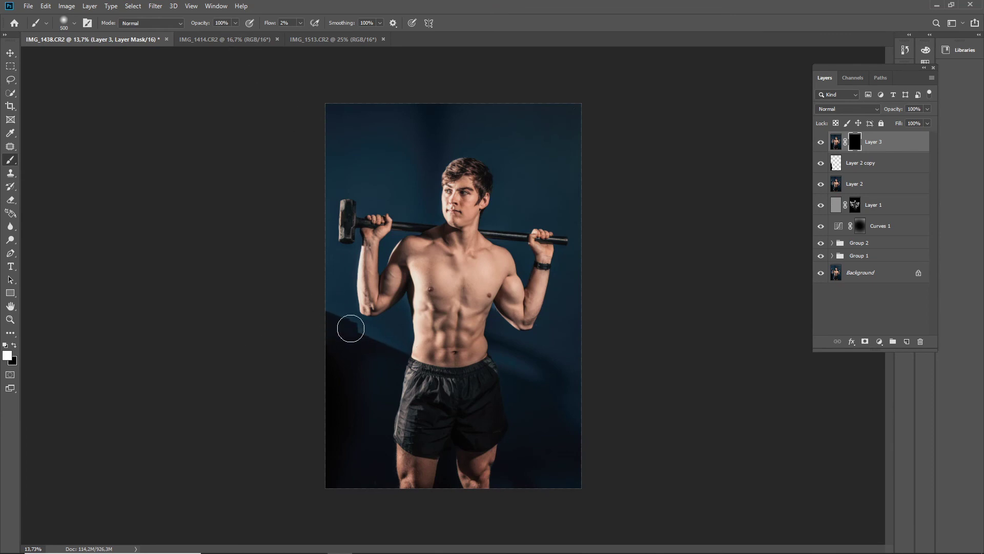
pyautogui.moveTo(330, 315); pyautogui.dragTo(342, 330)
pyautogui.moveTo(345, 325); pyautogui.dragTo(392, 324)
pyautogui.click(822, 143)
pyautogui.click(821, 143)
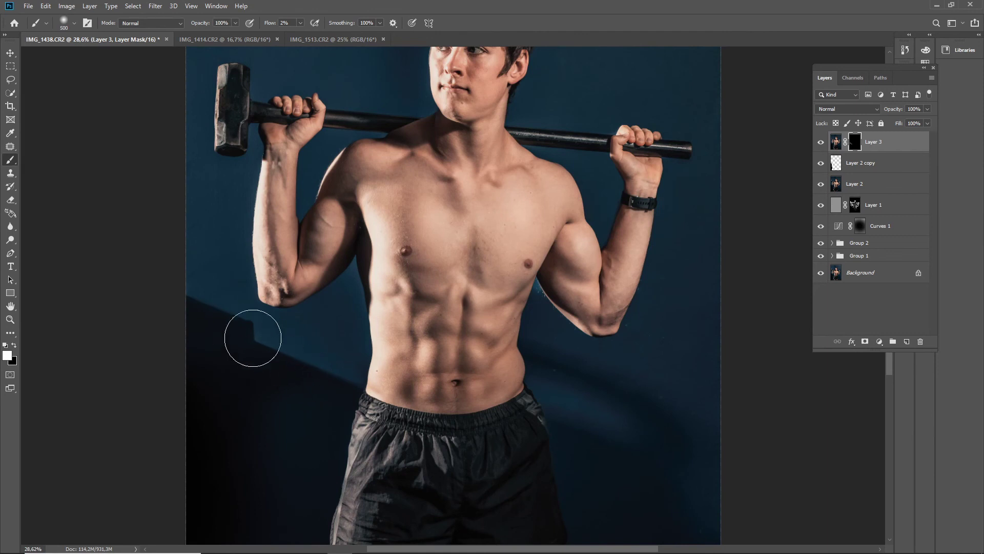
pyautogui.click(301, 23)
pyautogui.moveTo(200, 304); pyautogui.dragTo(333, 379)
pyautogui.moveTo(188, 341); pyautogui.dragTo(149, 334)
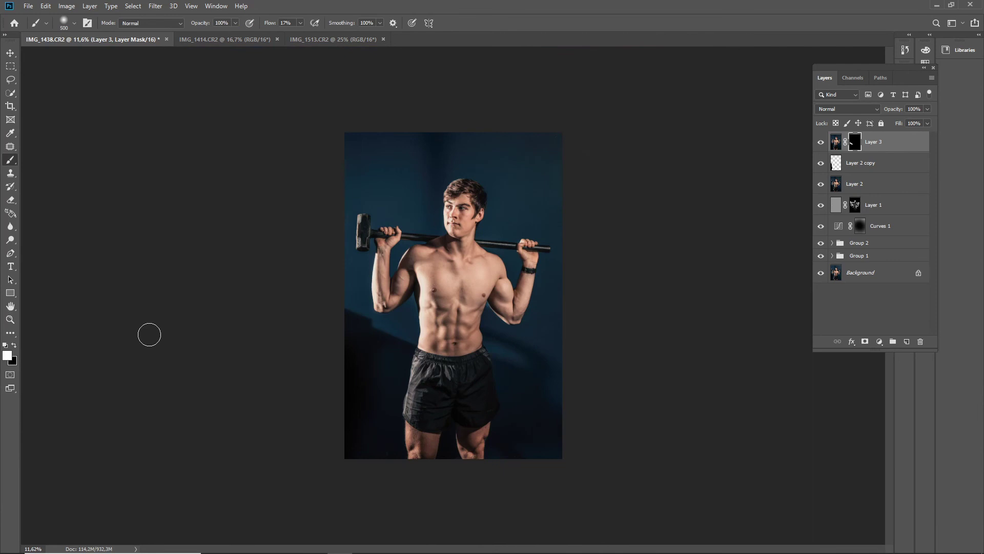
# Step: Hide and restore all layers above the Background repeatedly to compare the original photo with the finished retouch
pyautogui.keyDown('alt'); pyautogui.click(822, 274); pyautogui.keyUp('alt')
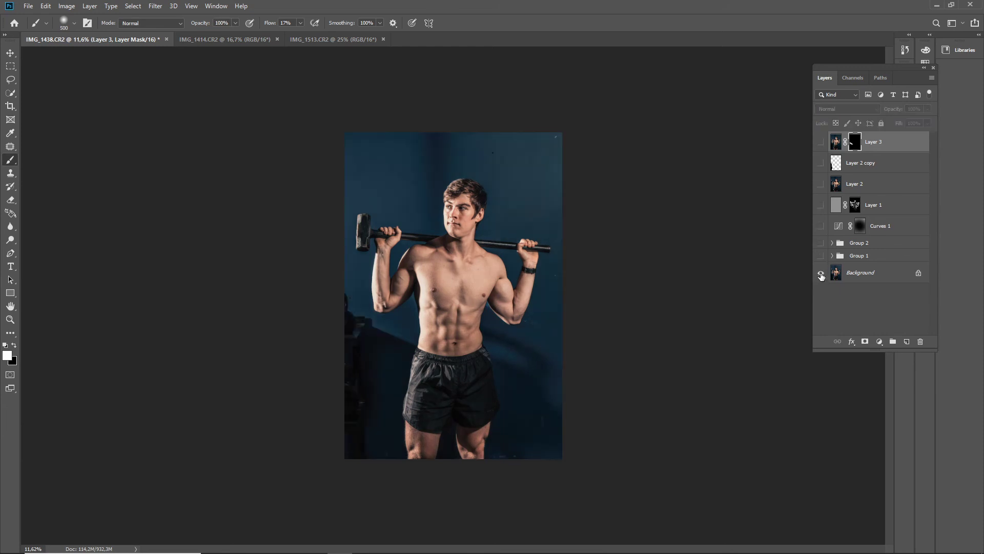
pyautogui.keyDown('alt'); pyautogui.click(821, 275); pyautogui.keyUp('alt')
pyautogui.keyDown('alt'); pyautogui.click(822, 274); pyautogui.keyUp('alt')
pyautogui.keyDown('alt'); pyautogui.click(821, 274); pyautogui.keyUp('alt')
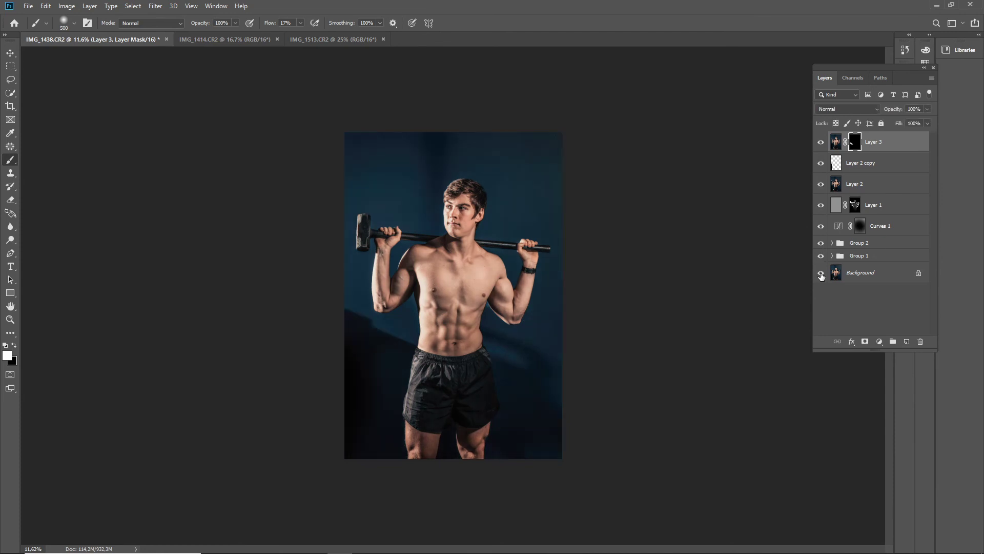
pyautogui.keyDown('alt'); pyautogui.click(822, 274); pyautogui.keyUp('alt')
pyautogui.keyDown('alt'); pyautogui.click(821, 274); pyautogui.keyUp('alt')
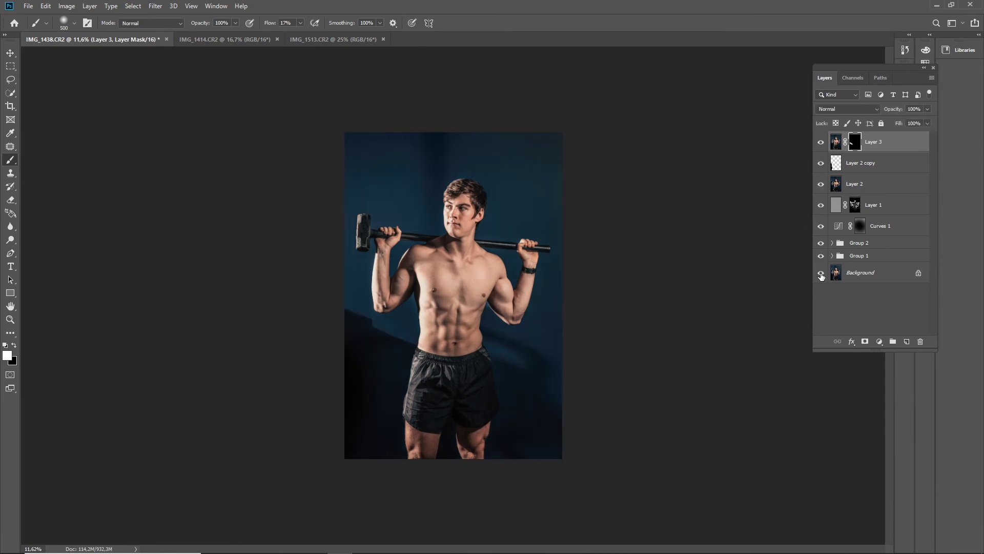